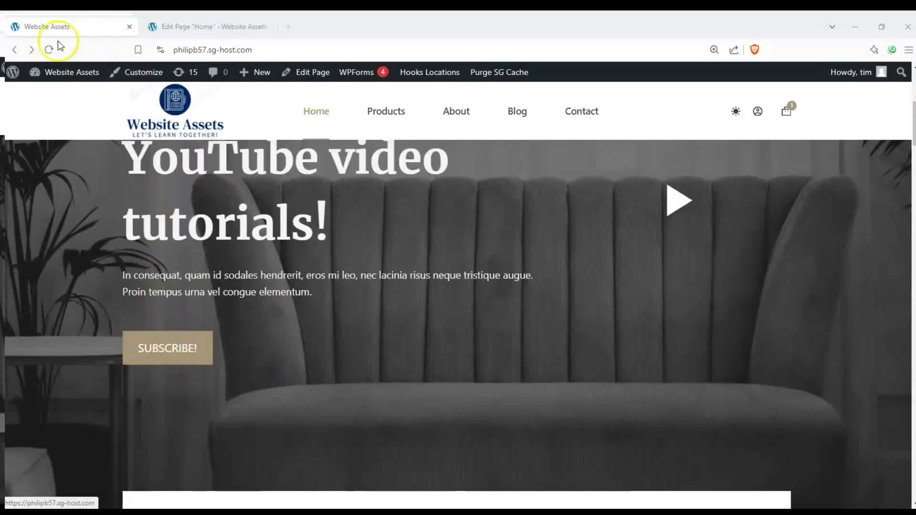
Open the website's Home page for editing in a new browser tab
{"action": "left_click", "coordinate": [49, 49]}
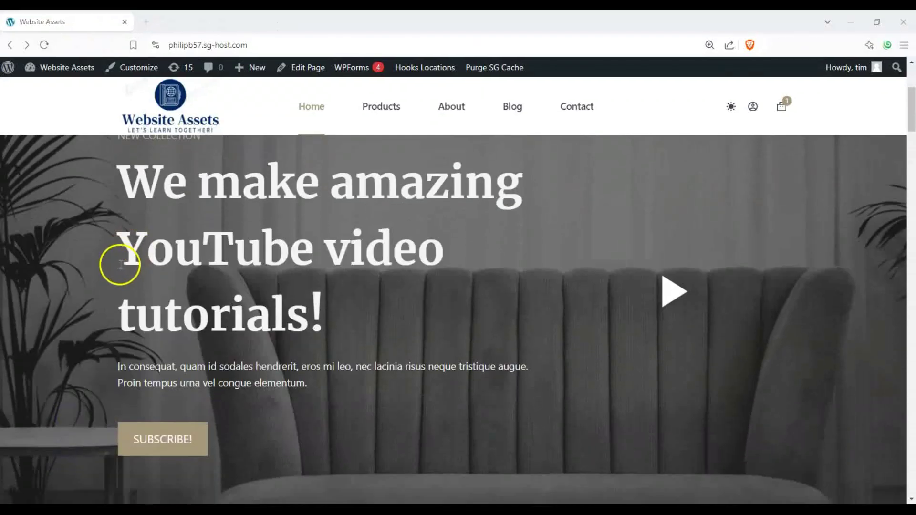
{"action": "scroll", "coordinate": [119, 265], "scroll_direction": "down", "scroll_amount": 2}
{"action": "scroll", "coordinate": [119, 265], "scroll_direction": "up", "scroll_amount": 2}
{"action": "scroll", "coordinate": [157, 296], "scroll_direction": "down", "scroll_amount": 2}
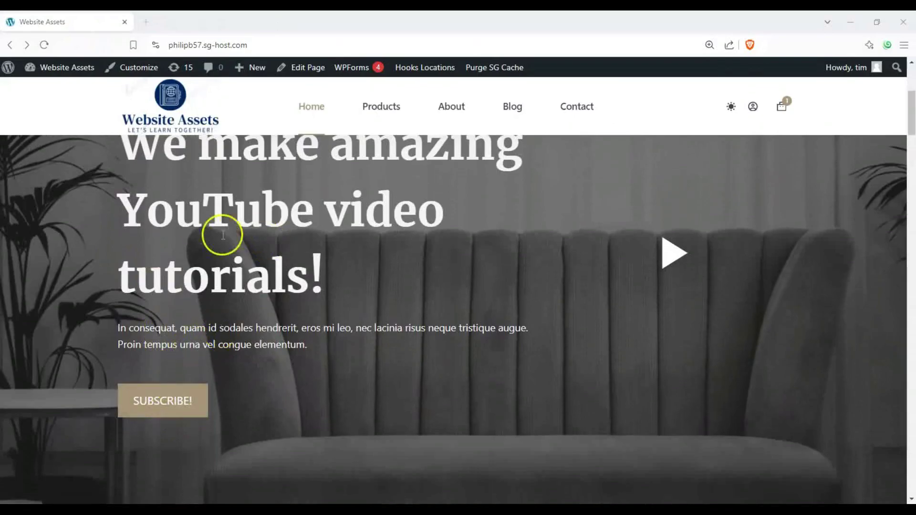
{"action": "scroll", "coordinate": [90, 201], "scroll_direction": "up", "scroll_amount": 3}
{"action": "scroll", "coordinate": [93, 205], "scroll_direction": "down", "scroll_amount": 4}
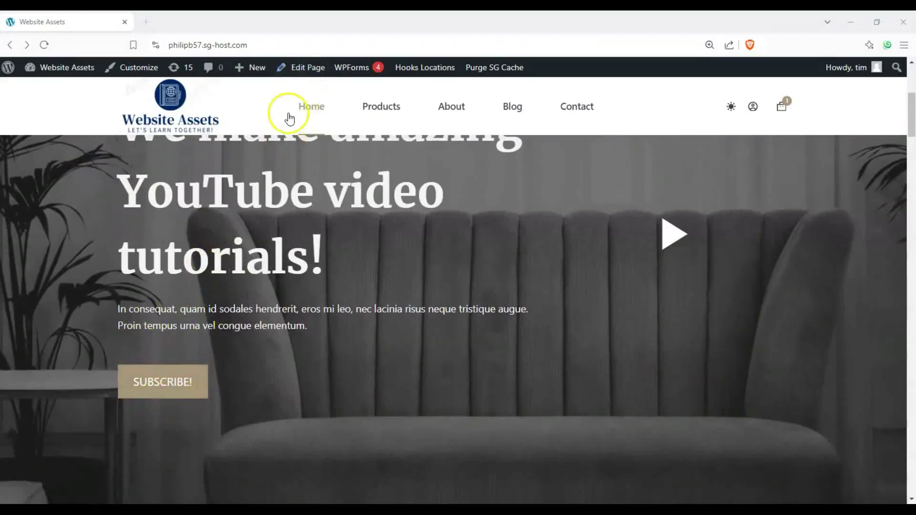
{"action": "middle_click", "coordinate": [307, 87]}
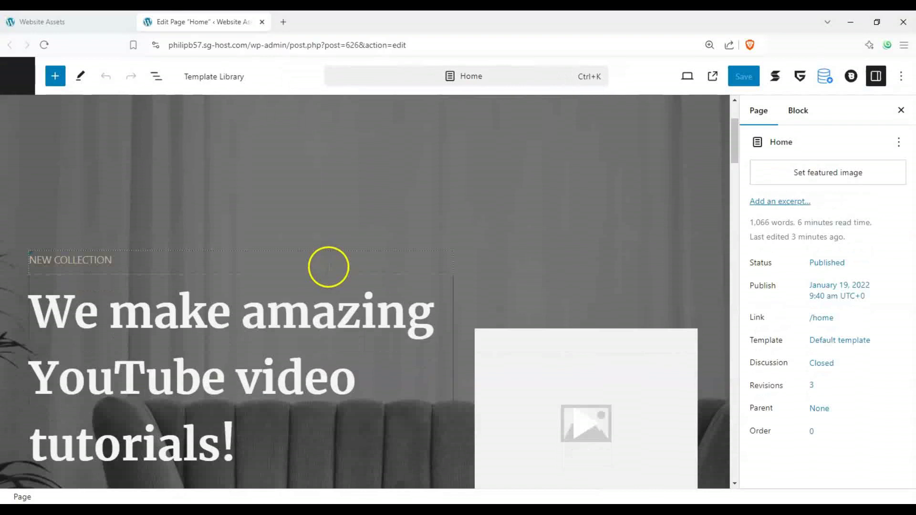
Select the SUBSCRIBE! button under the hero heading in the page editor
{"action": "scroll", "coordinate": [335, 252], "scroll_direction": "down", "scroll_amount": 3}
{"action": "scroll", "coordinate": [281, 245], "scroll_direction": "up", "scroll_amount": 1}
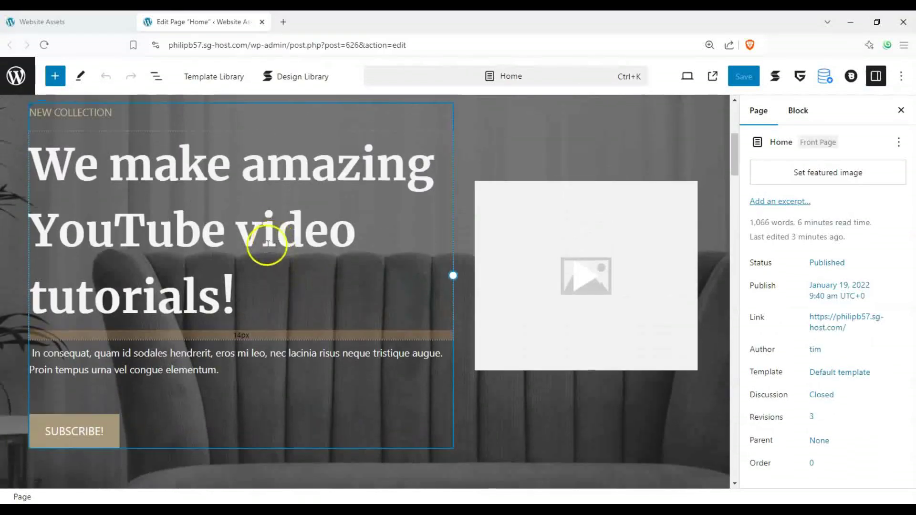
{"action": "scroll", "coordinate": [267, 244], "scroll_direction": "down", "scroll_amount": 1}
{"action": "left_click", "coordinate": [109, 394]}
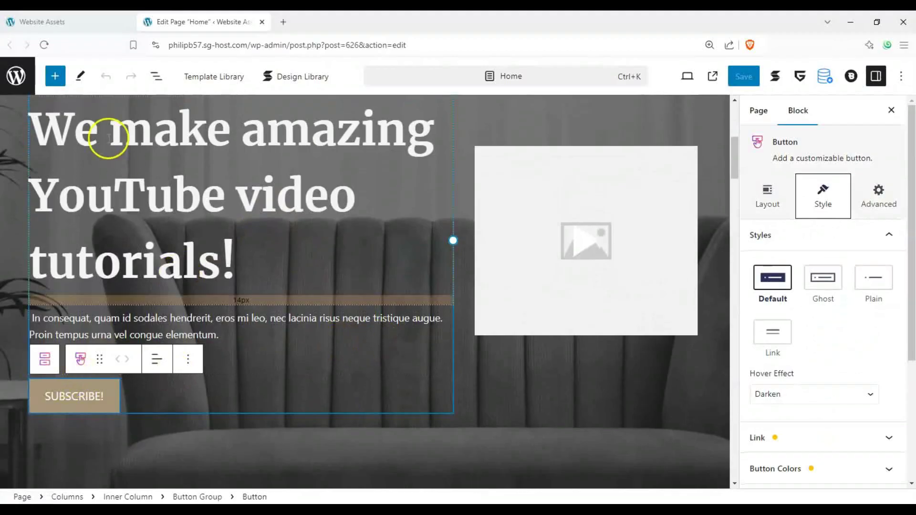
Insert a Button Advanced block between the hero paragraph and the SUBSCRIBE! button
{"action": "left_click", "coordinate": [54, 75]}
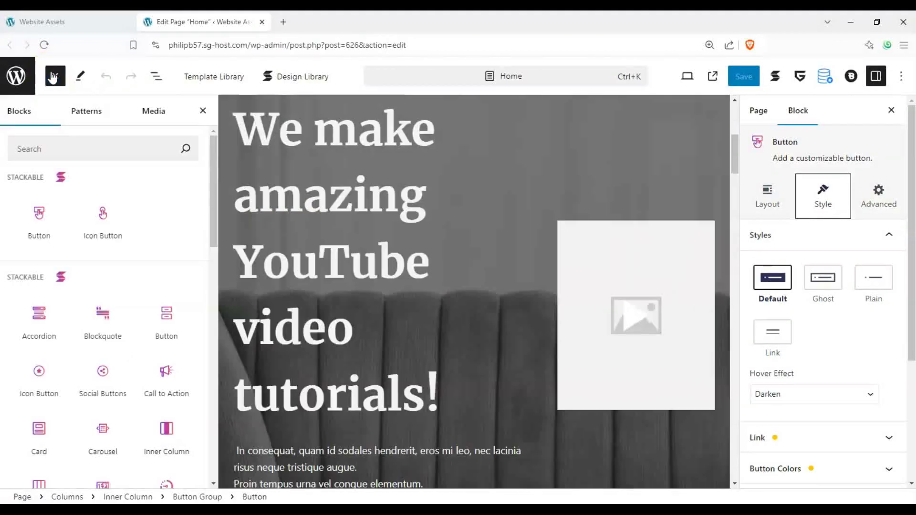
{"action": "scroll", "coordinate": [100, 271], "scroll_direction": "down", "scroll_amount": 3}
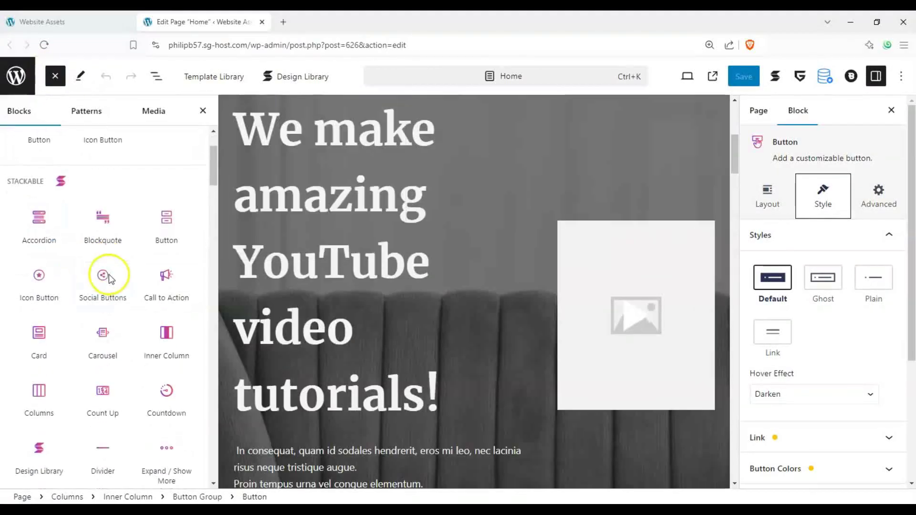
{"action": "scroll", "coordinate": [108, 273], "scroll_direction": "down", "scroll_amount": 2}
{"action": "scroll", "coordinate": [108, 273], "scroll_direction": "down", "scroll_amount": 6}
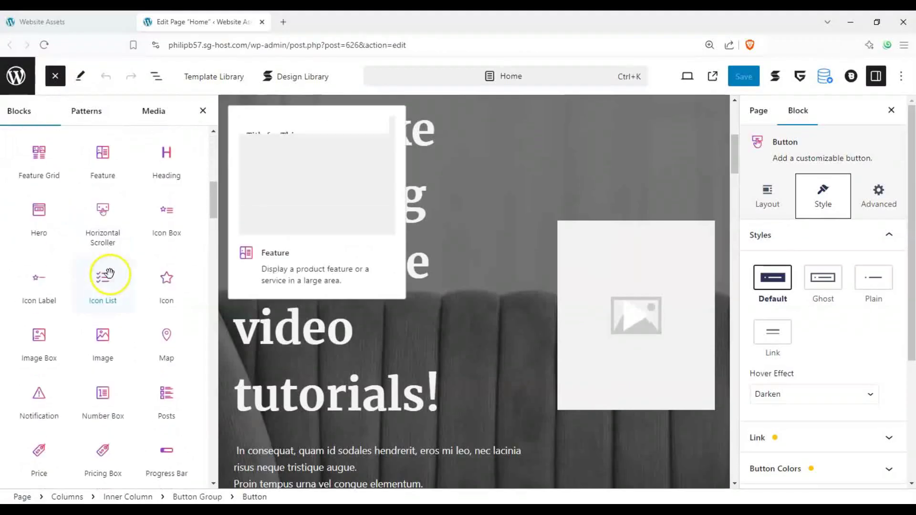
{"action": "scroll", "coordinate": [109, 274], "scroll_direction": "down", "scroll_amount": 6}
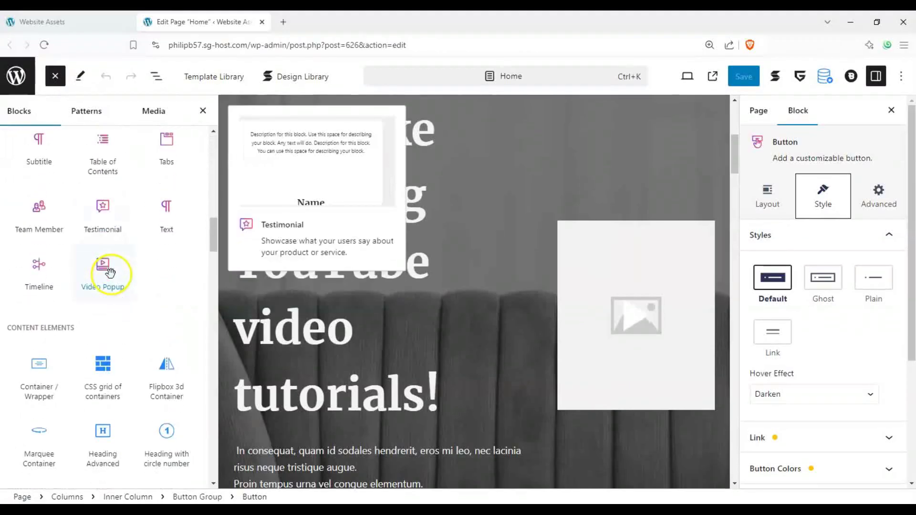
{"action": "scroll", "coordinate": [110, 273], "scroll_direction": "down", "scroll_amount": 6}
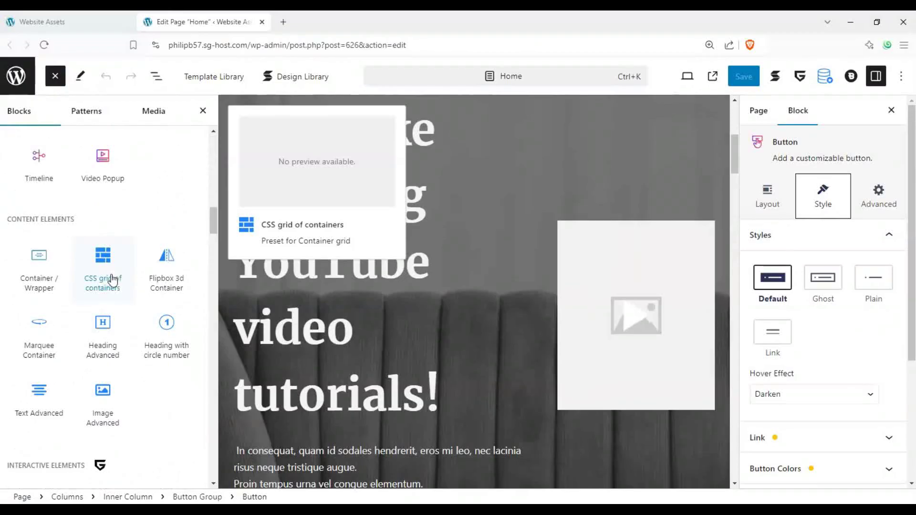
{"action": "scroll", "coordinate": [112, 280], "scroll_direction": "down", "scroll_amount": 3}
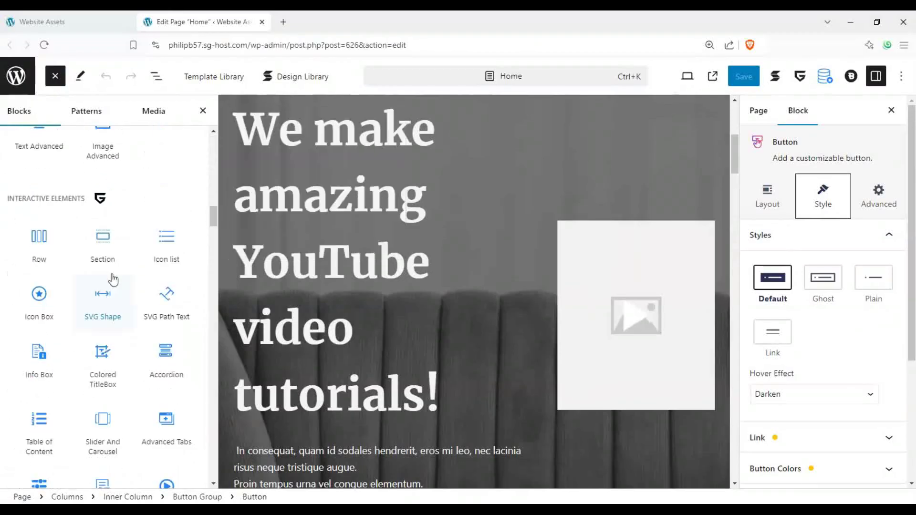
{"action": "scroll", "coordinate": [112, 280], "scroll_direction": "down", "scroll_amount": 5}
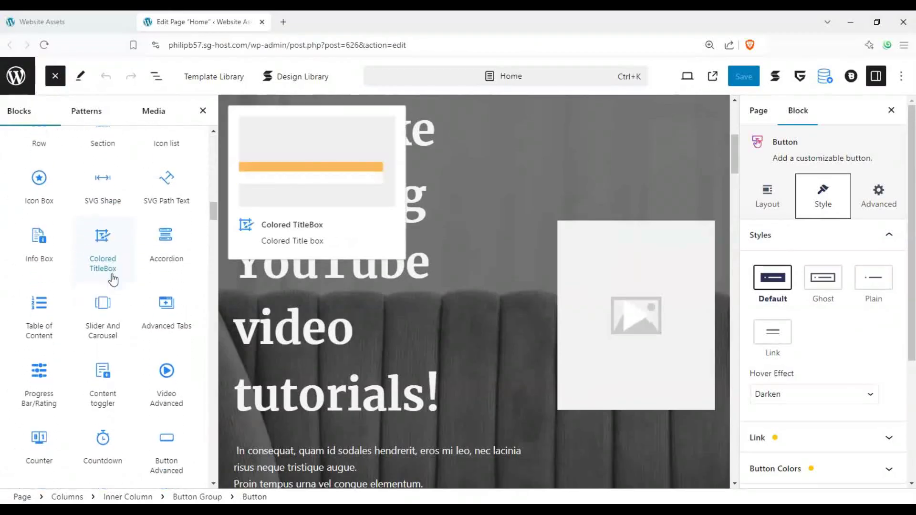
{"action": "scroll", "coordinate": [143, 291], "scroll_direction": "down", "scroll_amount": 1}
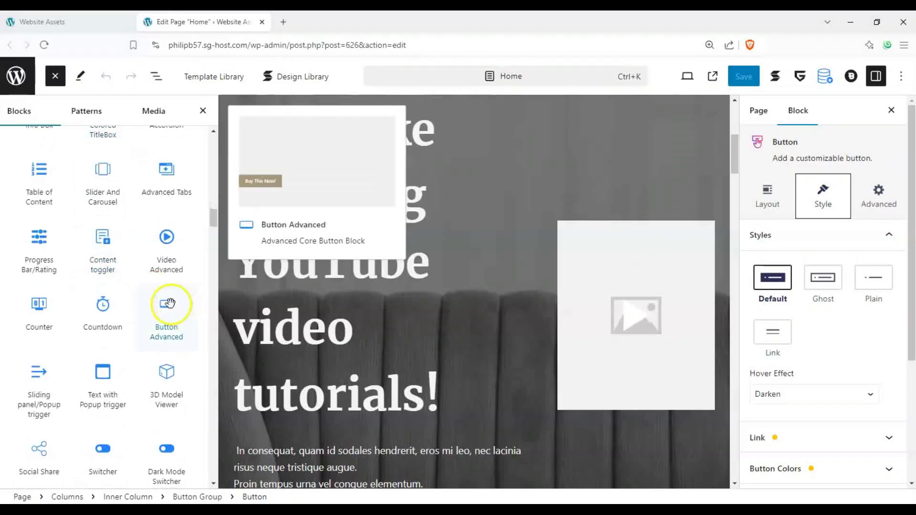
{"action": "left_click_drag", "start_coordinate": [220, 306], "coordinate": [353, 346]}
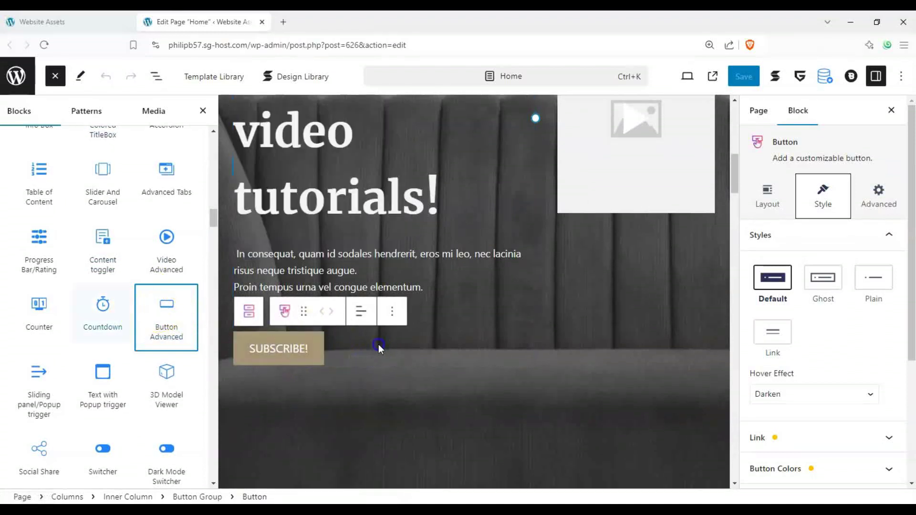
{"action": "left_click_drag", "start_coordinate": [379, 344], "coordinate": [371, 347]}
{"action": "scroll", "coordinate": [308, 396], "scroll_direction": "down", "scroll_amount": 2}
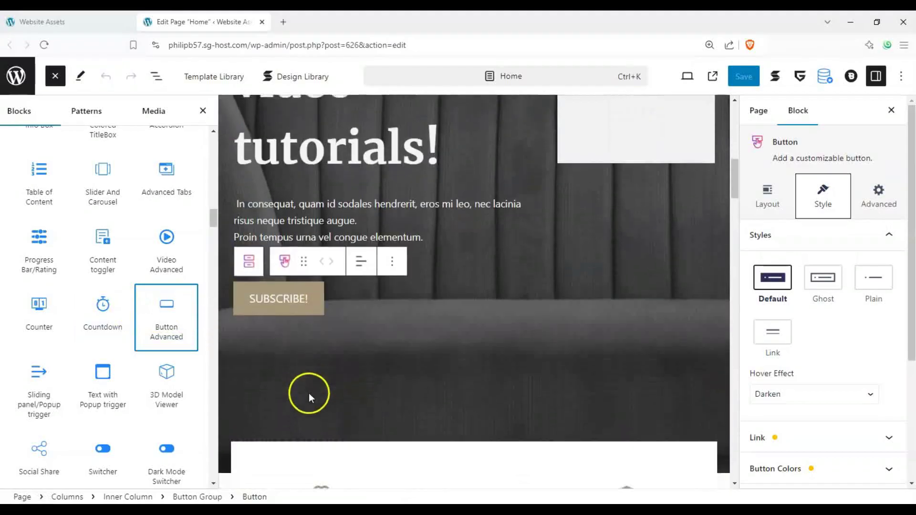
{"action": "left_click_drag", "start_coordinate": [324, 326], "coordinate": [347, 244]}
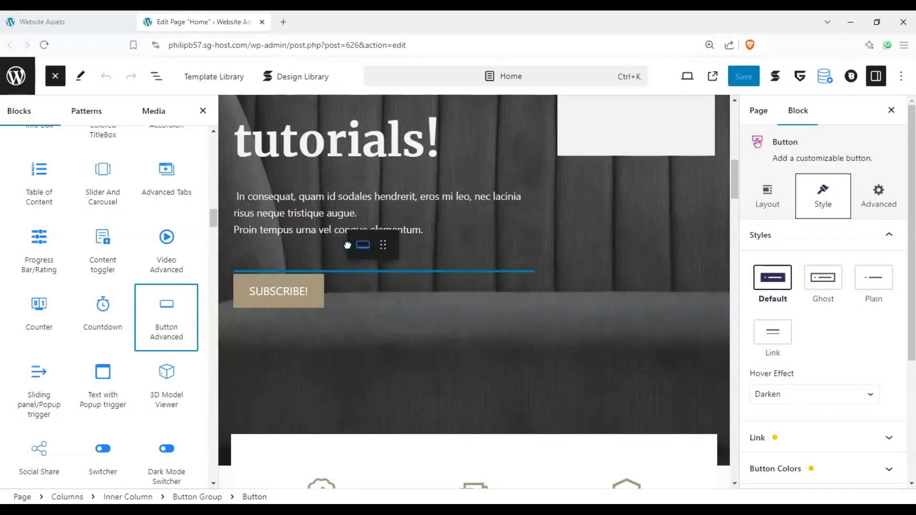
{"action": "left_click_drag", "start_coordinate": [347, 245], "coordinate": [271, 238]}
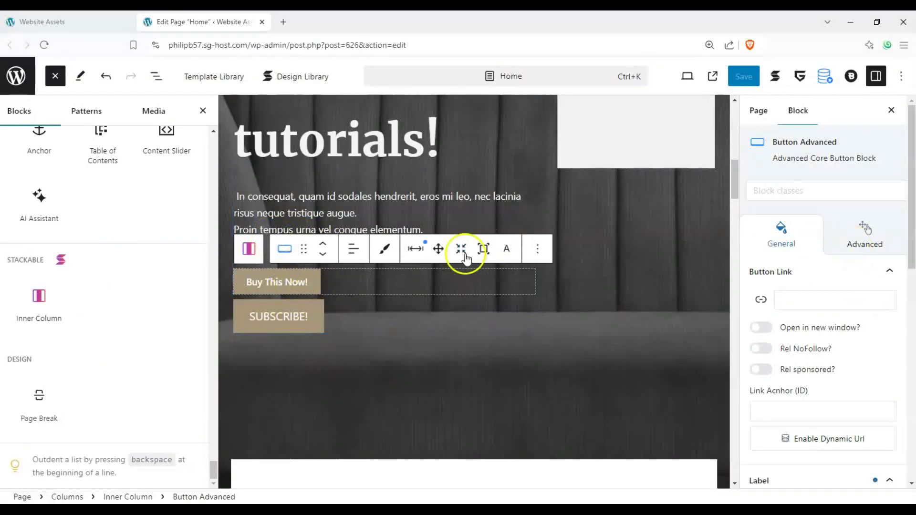
Try Fade Down Right as the new button's animation type and settle on Fade Down Left
{"action": "left_click", "coordinate": [863, 230]}
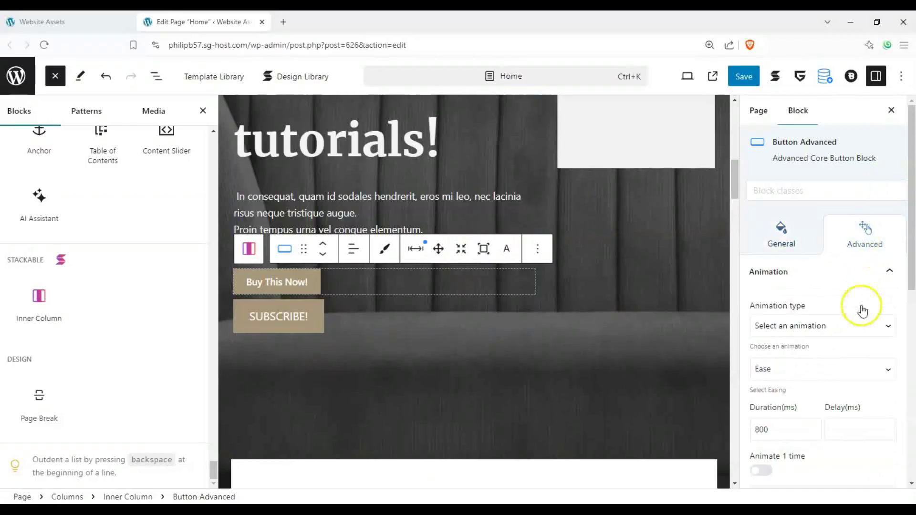
{"action": "left_click", "coordinate": [862, 314]}
{"action": "scroll", "coordinate": [795, 180], "scroll_direction": "down", "scroll_amount": 1}
{"action": "left_click", "coordinate": [653, 175]}
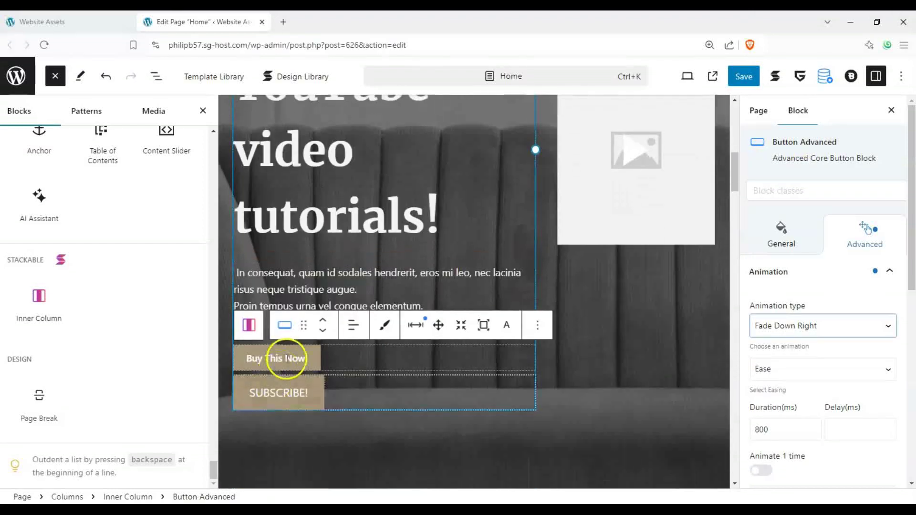
{"action": "left_click", "coordinate": [811, 334]}
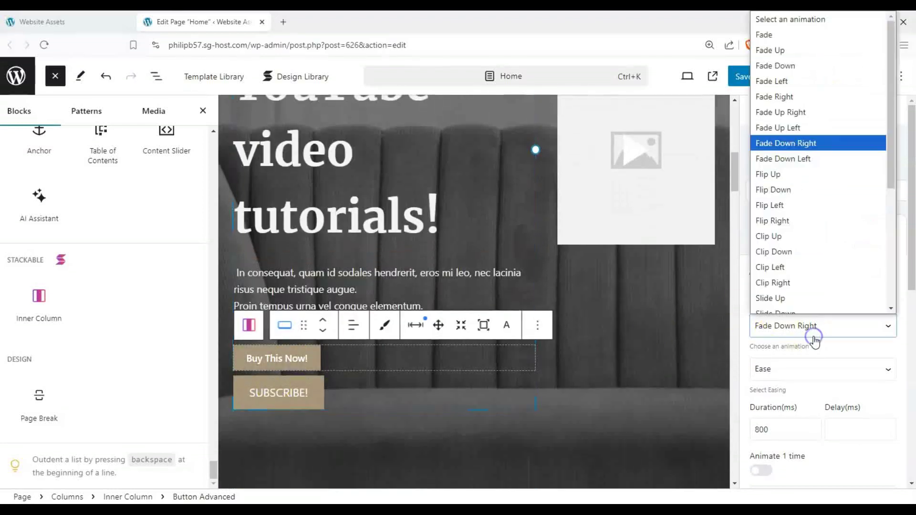
{"action": "left_click", "coordinate": [800, 138]}
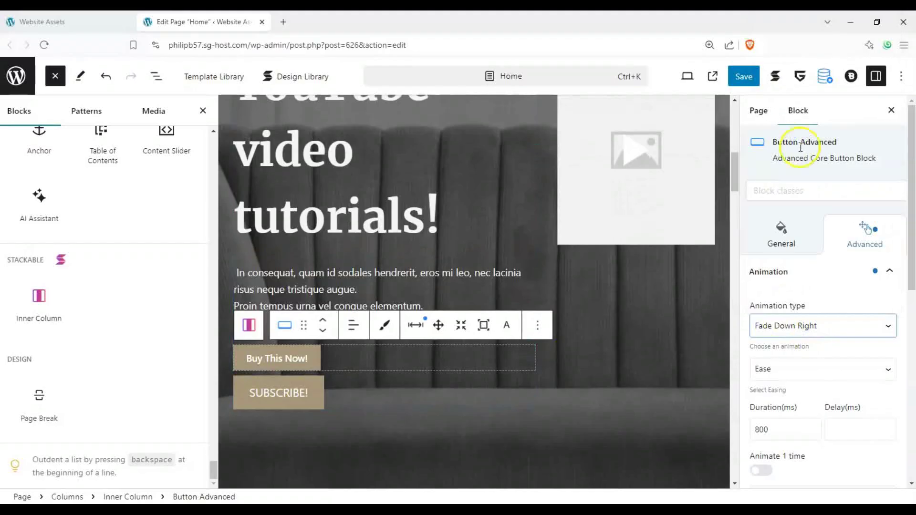
{"action": "left_click", "coordinate": [814, 320]}
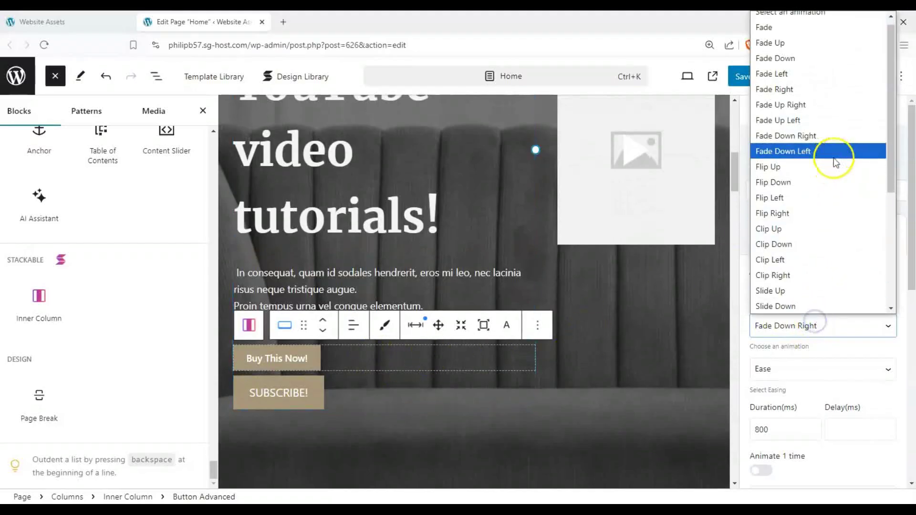
{"action": "left_click", "coordinate": [836, 163]}
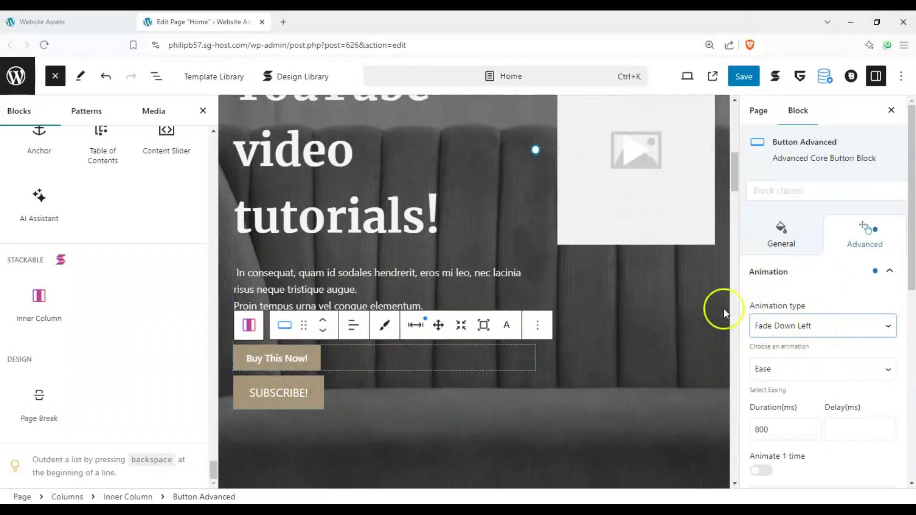
Delete the original SUBSCRIBE! button from its button group in the hero section
{"action": "left_click", "coordinate": [320, 393]}
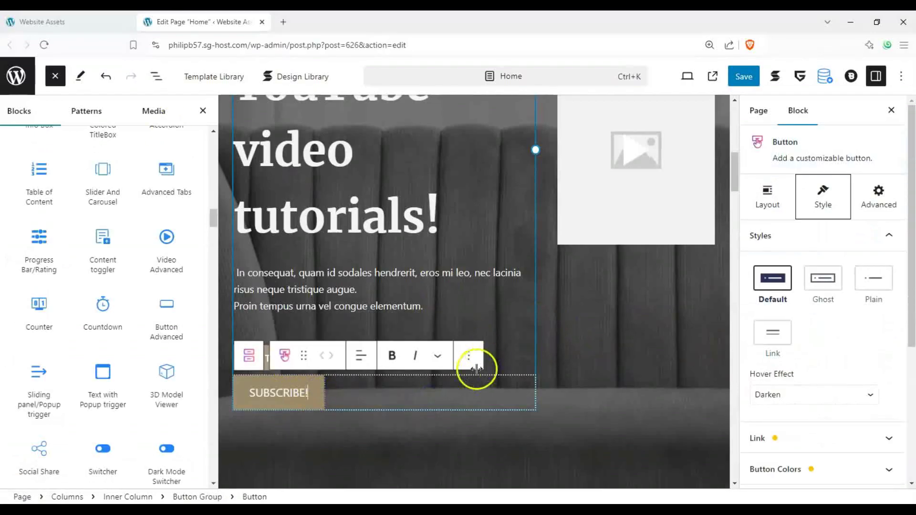
{"action": "left_click", "coordinate": [469, 359]}
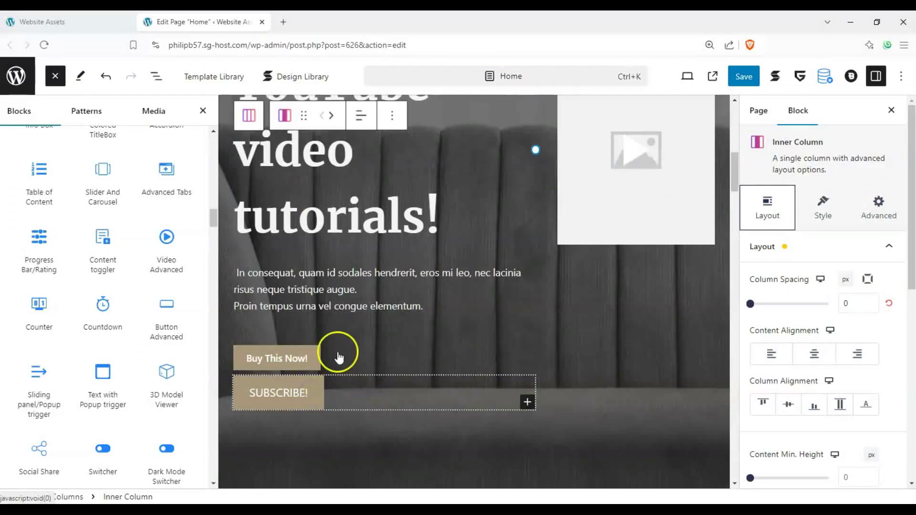
{"action": "left_click", "coordinate": [300, 390]}
{"action": "scroll", "coordinate": [300, 386], "scroll_direction": "down", "scroll_amount": 1}
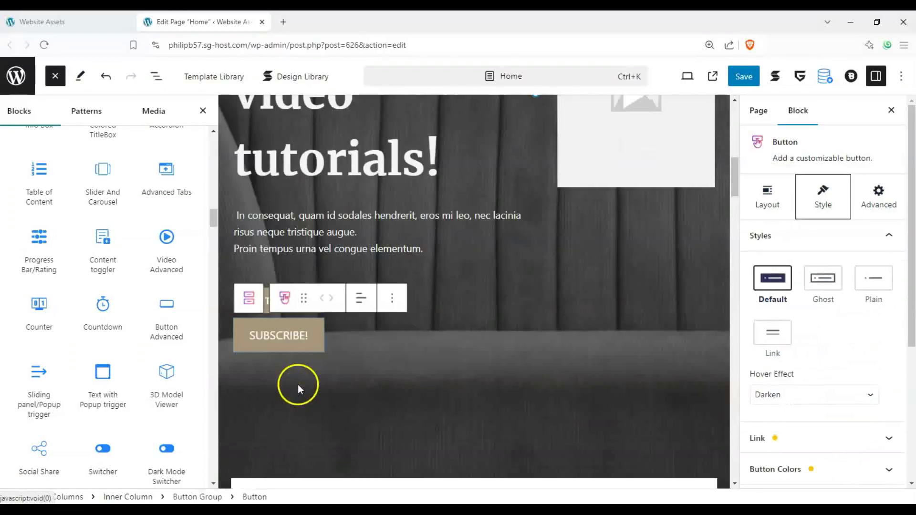
{"action": "left_click", "coordinate": [393, 299]}
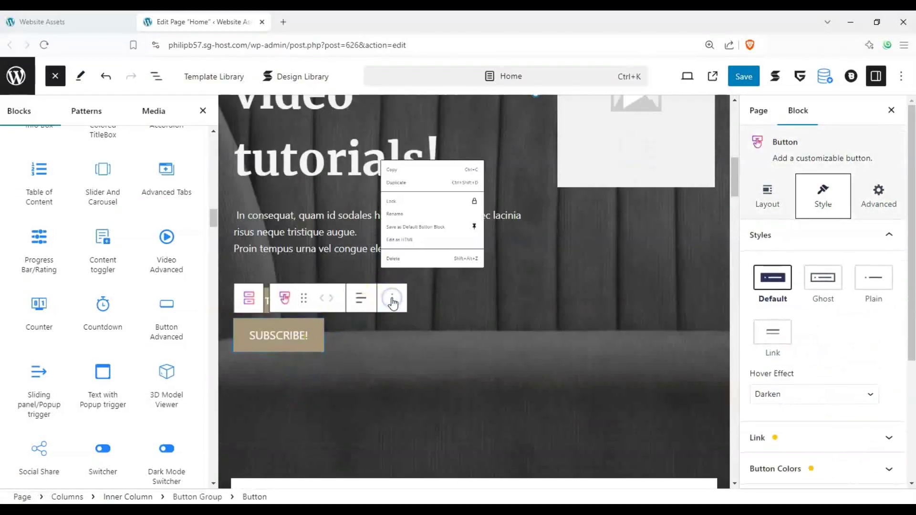
{"action": "left_click", "coordinate": [409, 264]}
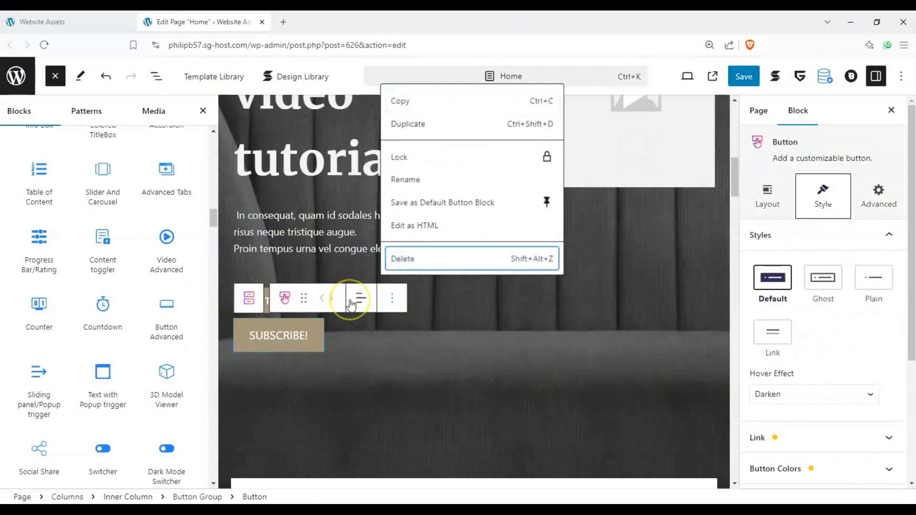
{"action": "key", "text": "Return"}
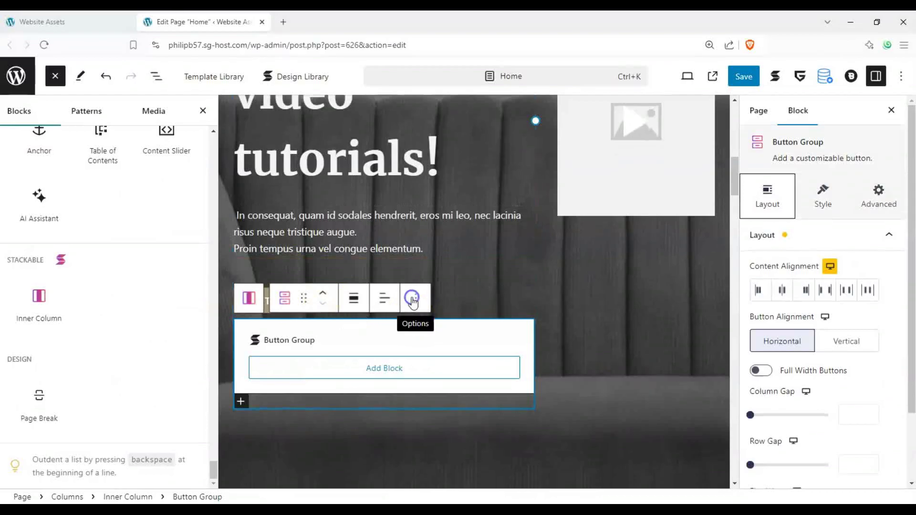
Delete the empty Button Group block below the new button
{"action": "left_click", "coordinate": [416, 298]}
{"action": "scroll", "coordinate": [431, 257], "scroll_direction": "down", "scroll_amount": 2}
{"action": "left_click", "coordinate": [433, 261]}
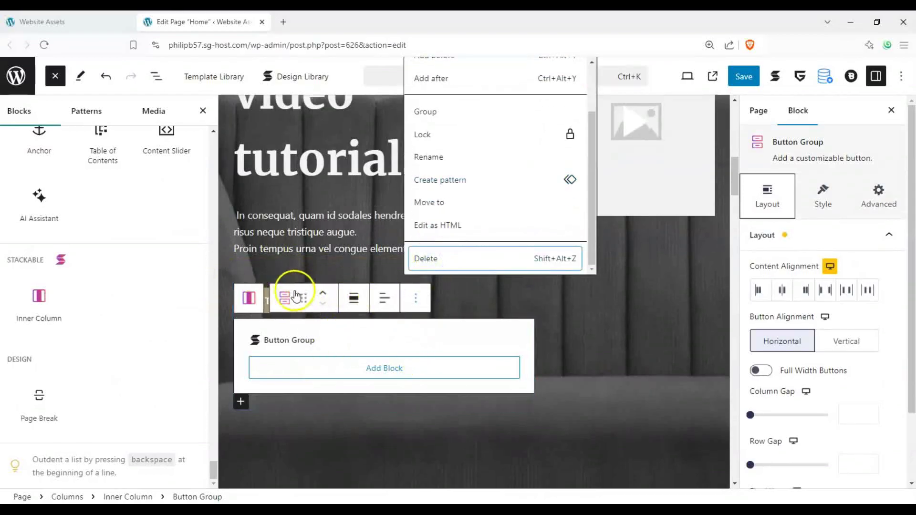
Replace the new hero button's "Buy This Now!" text with "SUBSCRIBE!"
{"action": "scroll", "coordinate": [271, 285], "scroll_direction": "up", "scroll_amount": 4}
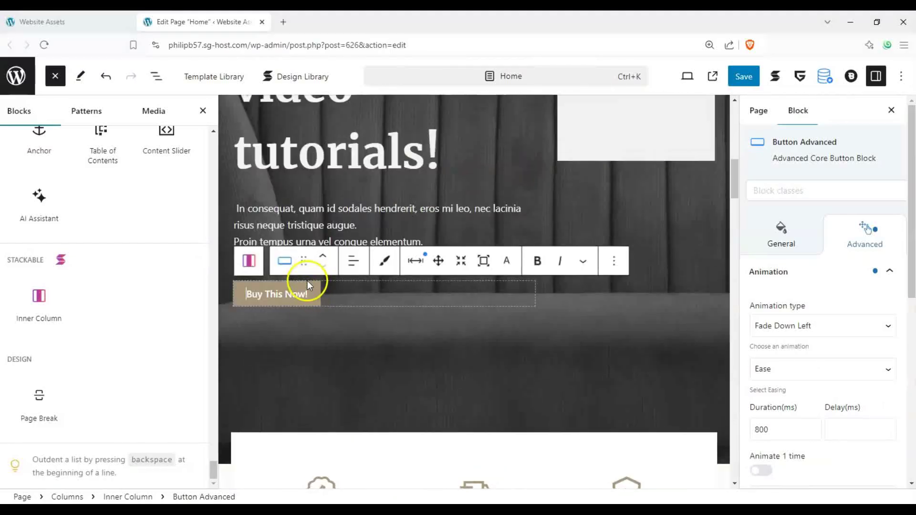
{"action": "left_click", "coordinate": [314, 291]}
{"action": "left_click", "coordinate": [315, 284]}
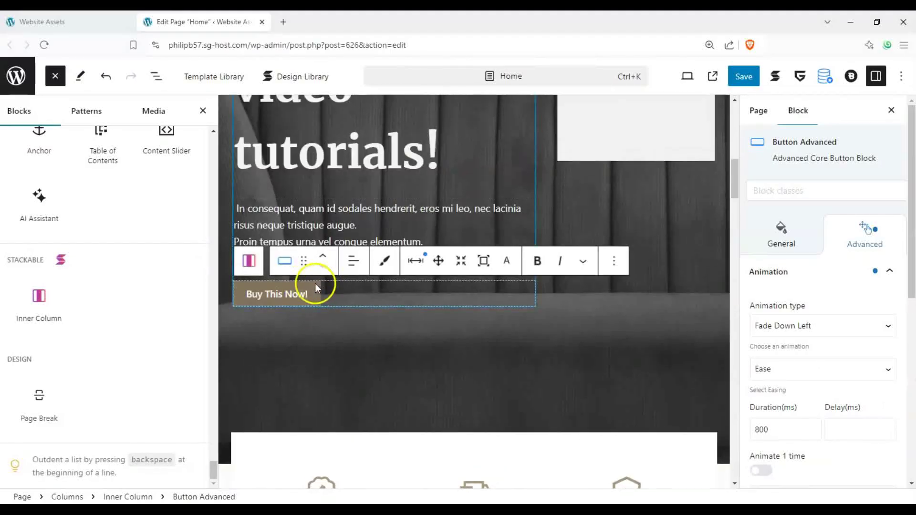
{"action": "left_click_drag", "start_coordinate": [316, 292], "coordinate": [240, 296]}
{"action": "type", "text": "SUB"}
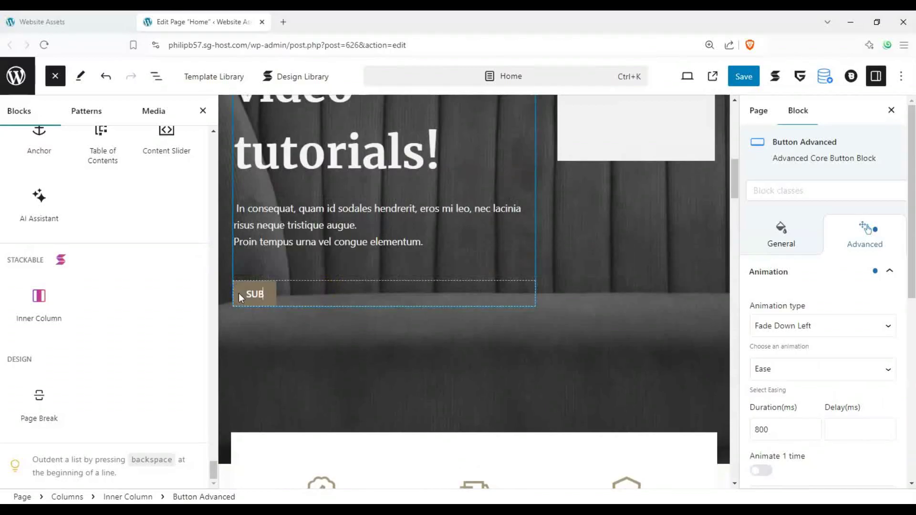
{"action": "type", "text": "CRIBE!"}
{"action": "left_click", "coordinate": [264, 294]}
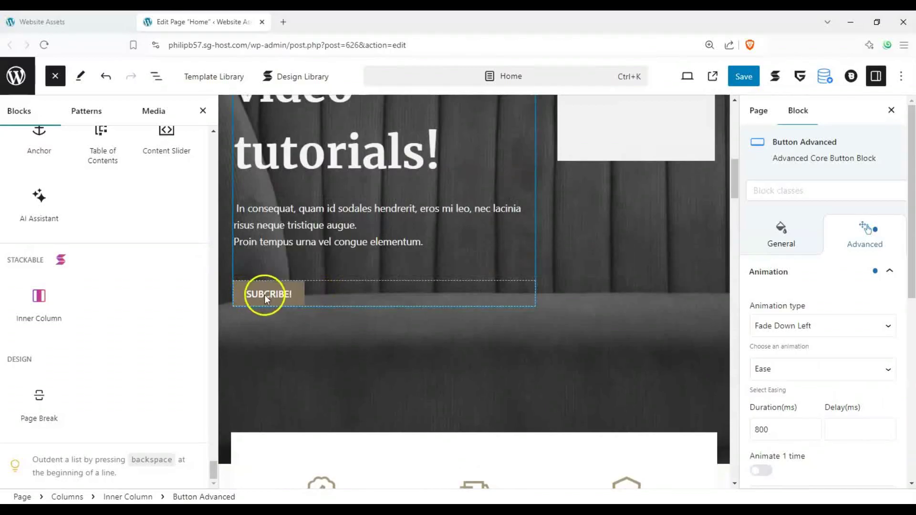
{"action": "type", "text": "S"}
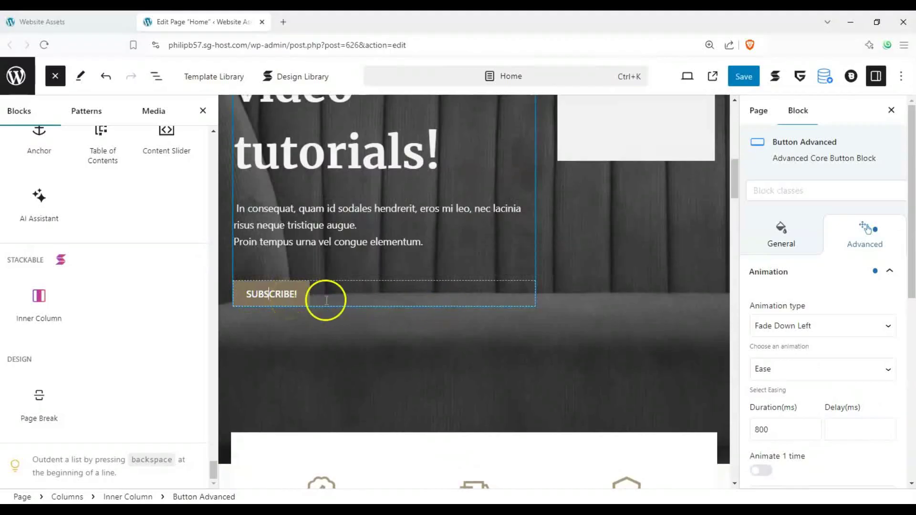
Change the SUBSCRIBE! button's animation type to Clip Left
{"action": "left_click", "coordinate": [814, 326]}
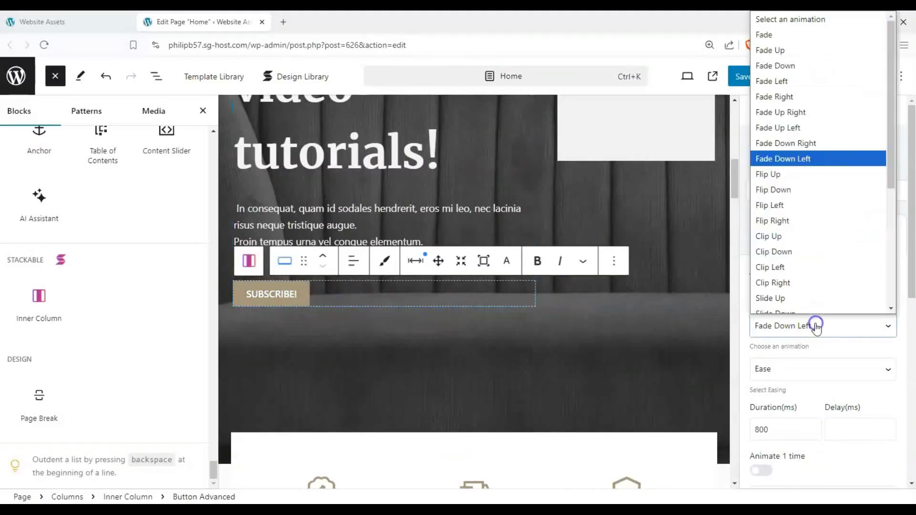
{"action": "scroll", "coordinate": [797, 210], "scroll_direction": "down", "scroll_amount": 4}
{"action": "left_click", "coordinate": [805, 62]}
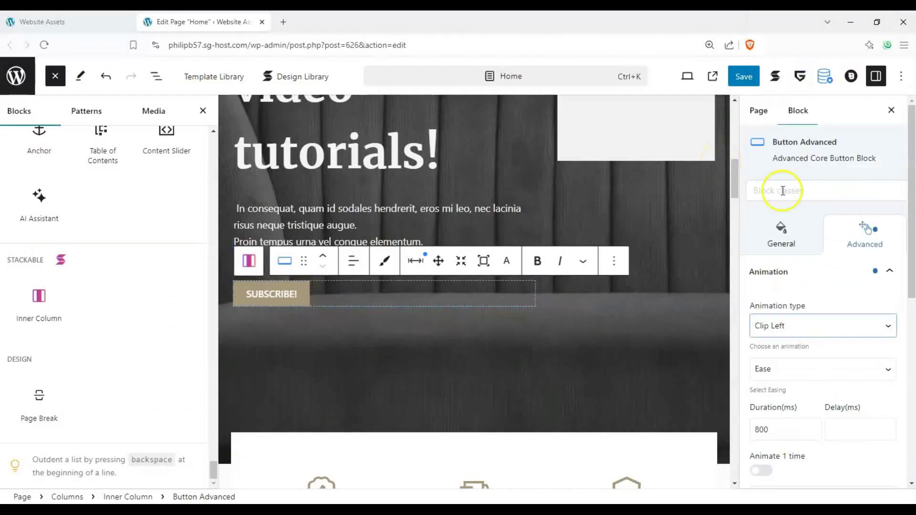
{"action": "scroll", "coordinate": [809, 281], "scroll_direction": "down", "scroll_amount": 1}
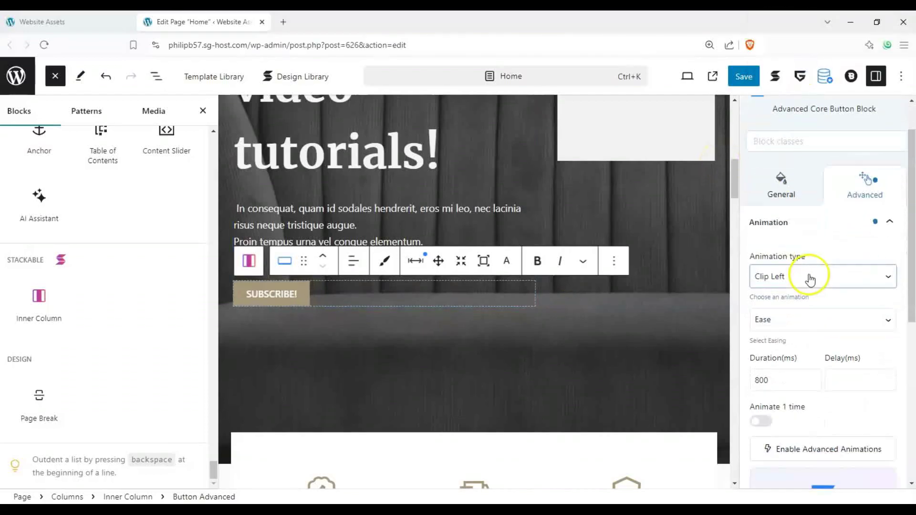
{"action": "left_click", "coordinate": [794, 190]}
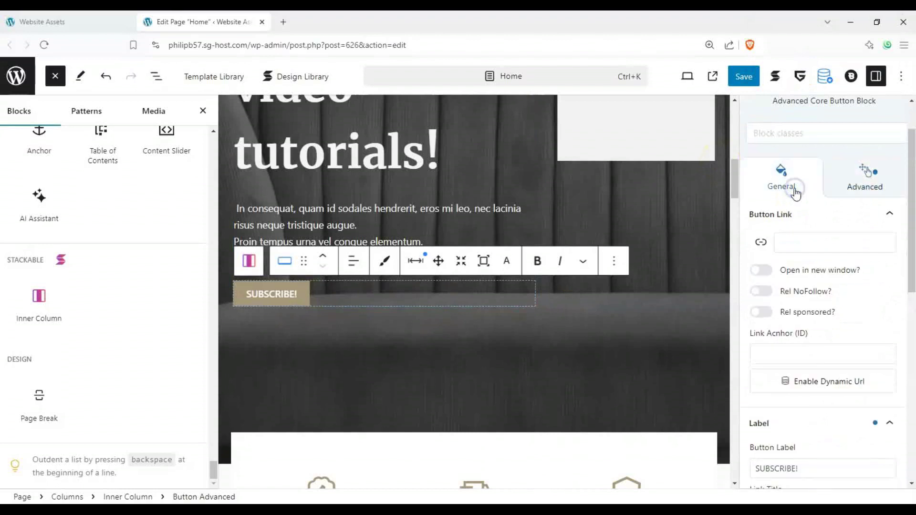
{"action": "left_click", "coordinate": [790, 246]}
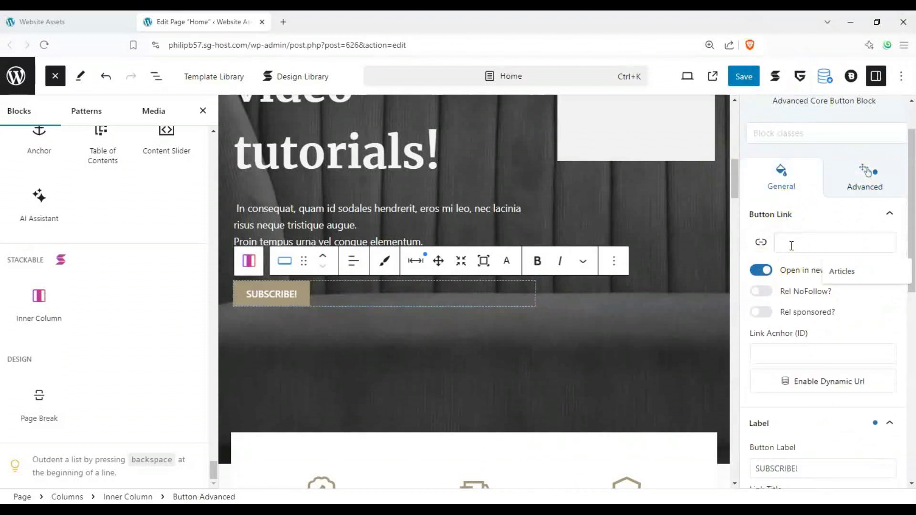
{"action": "left_click", "coordinate": [763, 270]}
{"action": "left_click", "coordinate": [803, 249]}
{"action": "key", "text": "ctrl+v"}
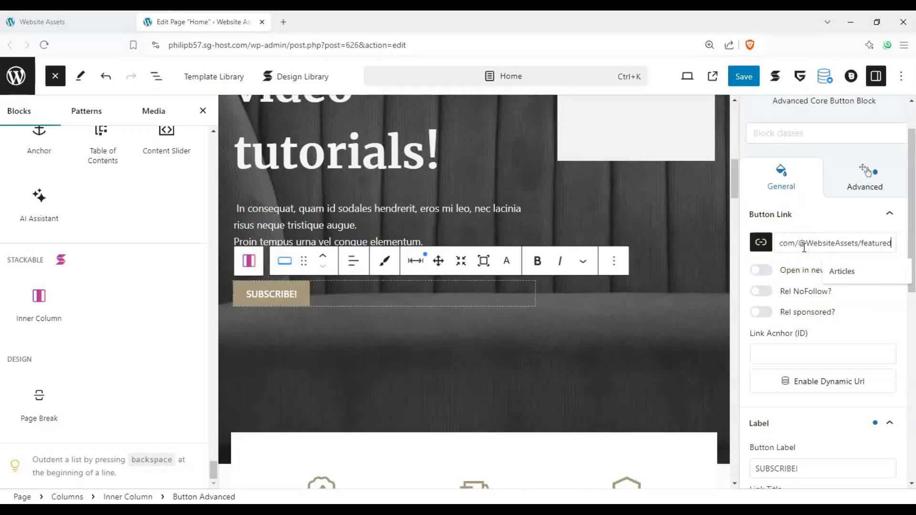
{"action": "left_click", "coordinate": [807, 291]}
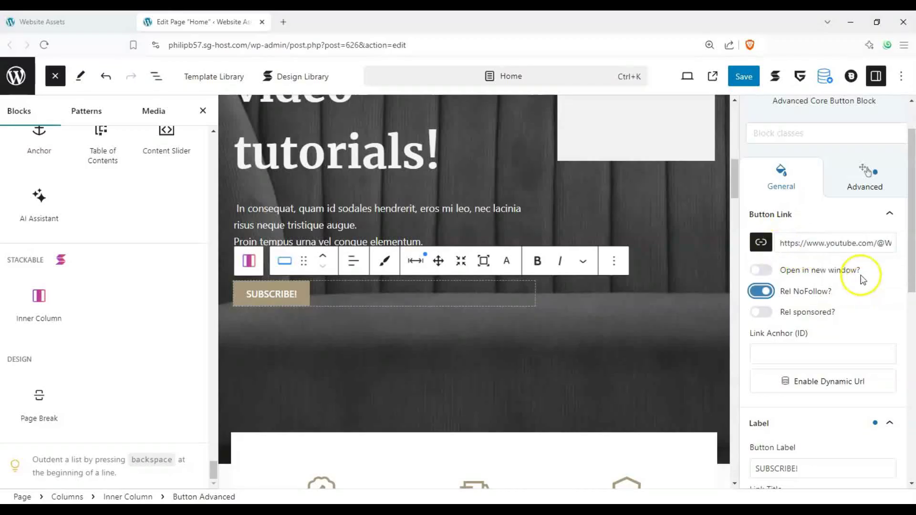
Apply the purple rounded Click Me11 preset to the SUBSCRIBE! button
{"action": "scroll", "coordinate": [853, 265], "scroll_direction": "down", "scroll_amount": 4}
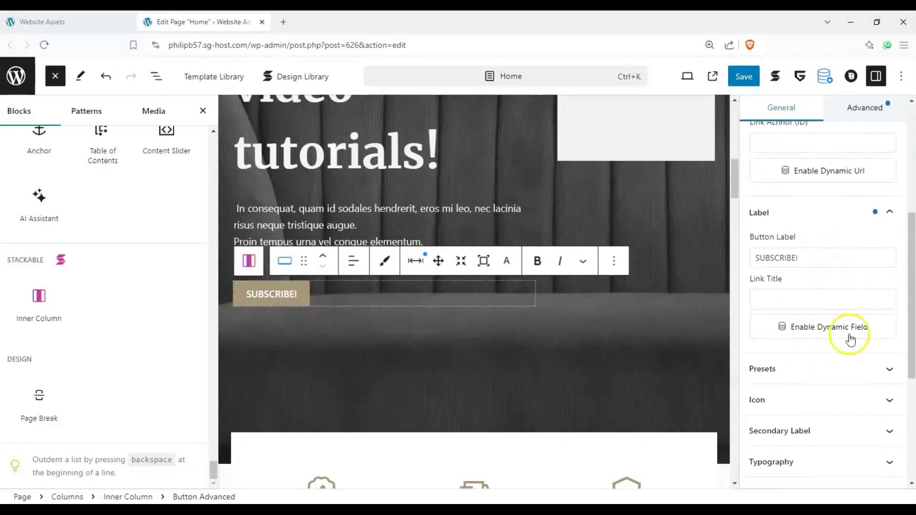
{"action": "scroll", "coordinate": [826, 245], "scroll_direction": "down", "scroll_amount": 1}
{"action": "left_click", "coordinate": [879, 341]}
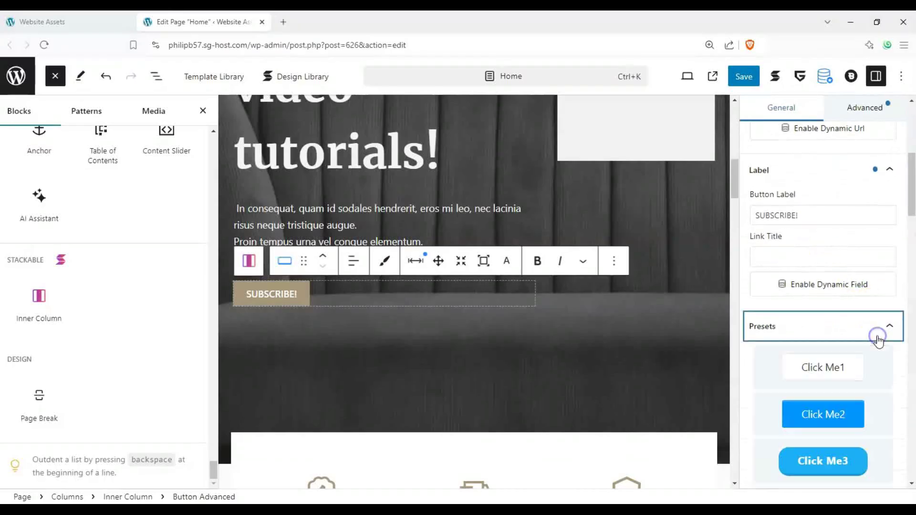
{"action": "scroll", "coordinate": [869, 302], "scroll_direction": "down", "scroll_amount": 8}
{"action": "scroll", "coordinate": [832, 295], "scroll_direction": "down", "scroll_amount": 5}
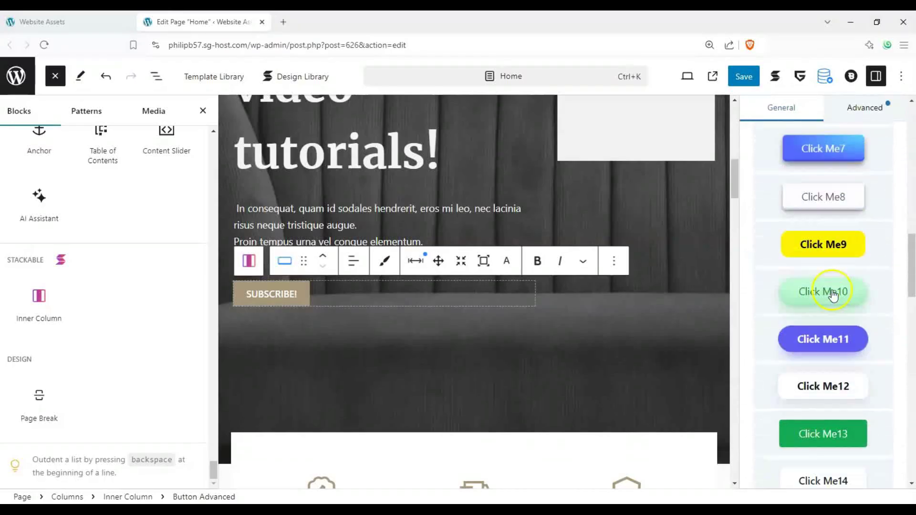
{"action": "left_click", "coordinate": [828, 210]}
Enable an icon on the SUBSCRIBE! button and choose the YouTube icon by searching the icon library for "youtu"
{"action": "scroll", "coordinate": [849, 300], "scroll_direction": "down", "scroll_amount": 8}
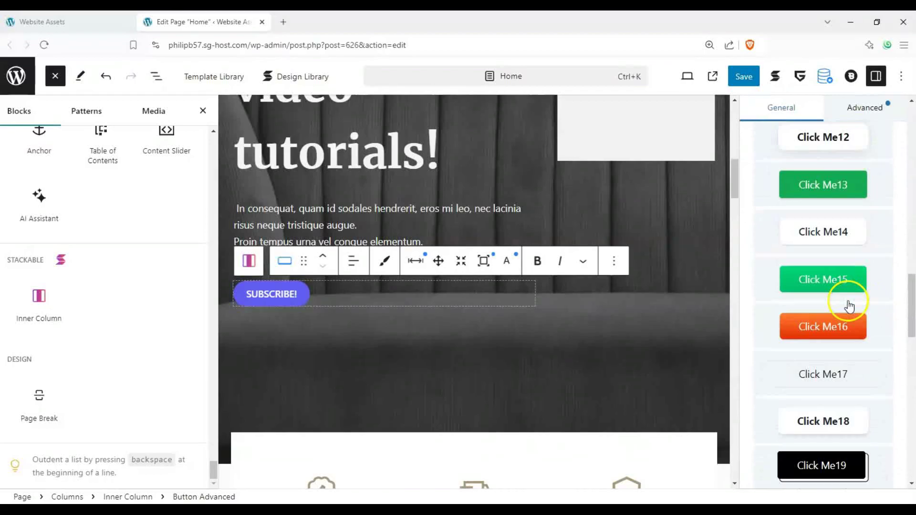
{"action": "scroll", "coordinate": [852, 305], "scroll_direction": "down", "scroll_amount": 12}
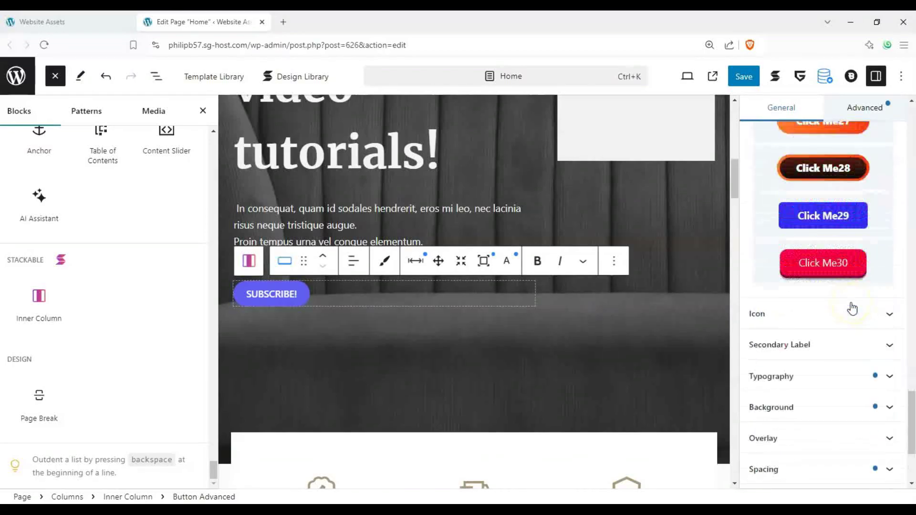
{"action": "left_click", "coordinate": [879, 224]}
{"action": "left_click", "coordinate": [770, 243]}
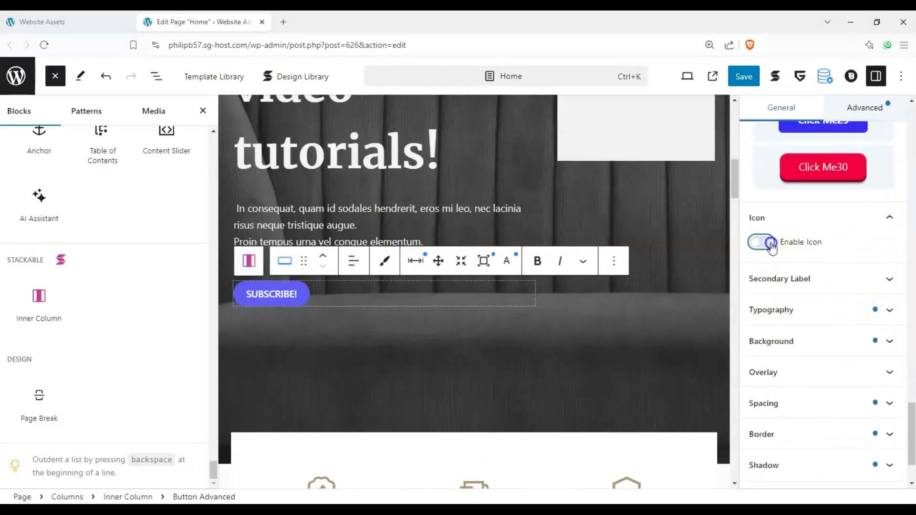
{"action": "scroll", "coordinate": [808, 306], "scroll_direction": "down", "scroll_amount": 2}
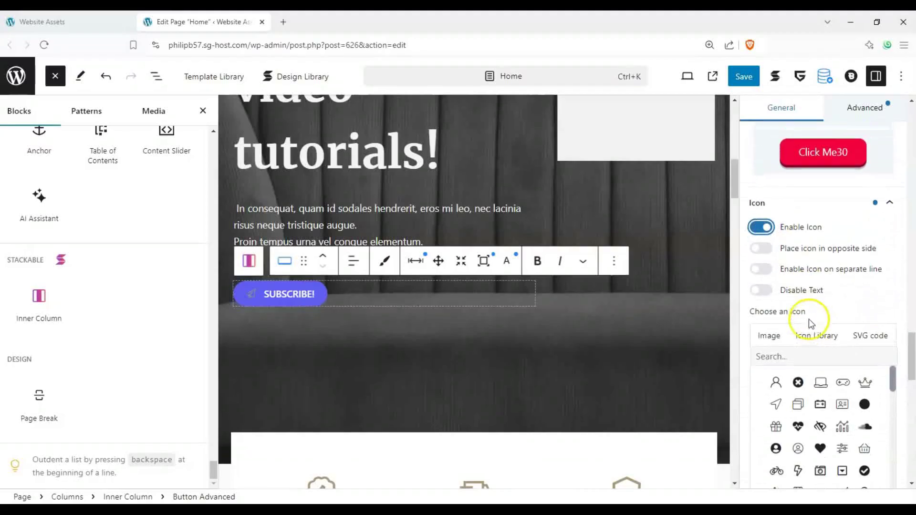
{"action": "left_click", "coordinate": [830, 314]}
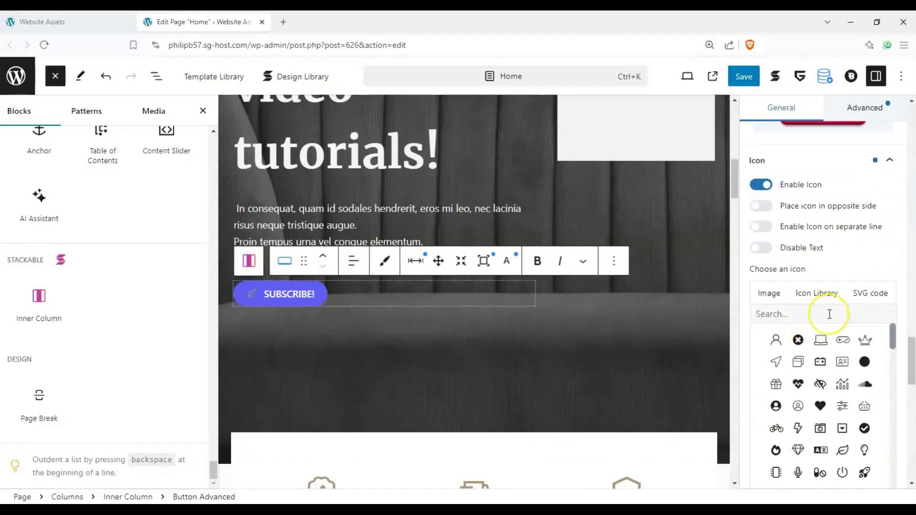
{"action": "type", "text": "youtu"}
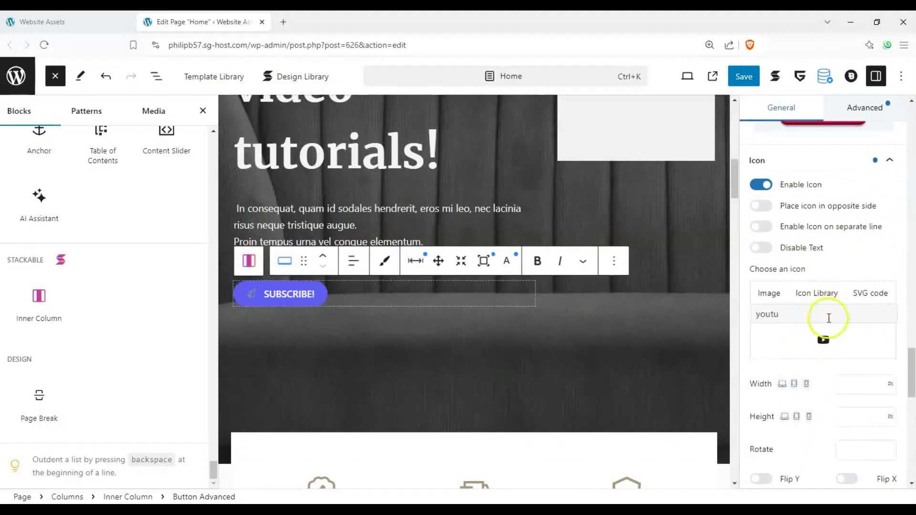
Color the button's YouTube icon pure red and give it a white hover color
{"action": "scroll", "coordinate": [858, 382], "scroll_direction": "down", "scroll_amount": 4}
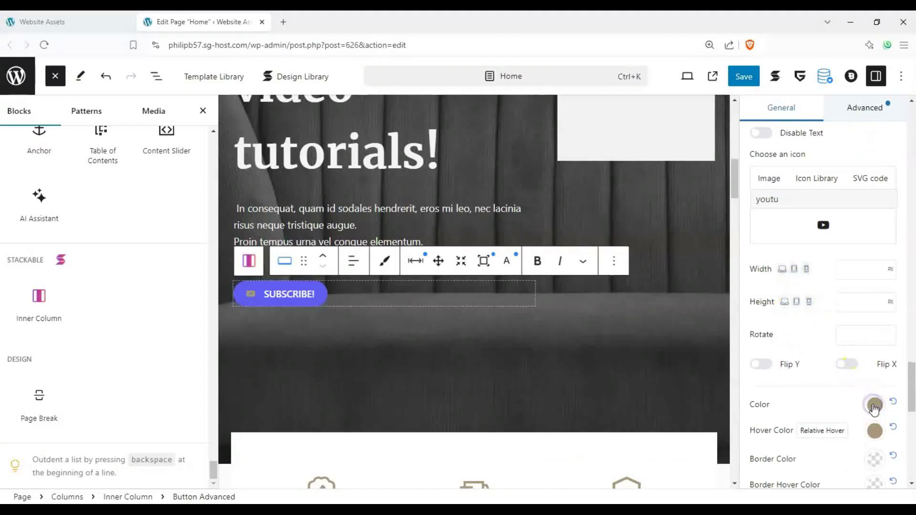
{"action": "left_click", "coordinate": [874, 406]}
{"action": "left_click_drag", "start_coordinate": [818, 189], "coordinate": [745, 179]}
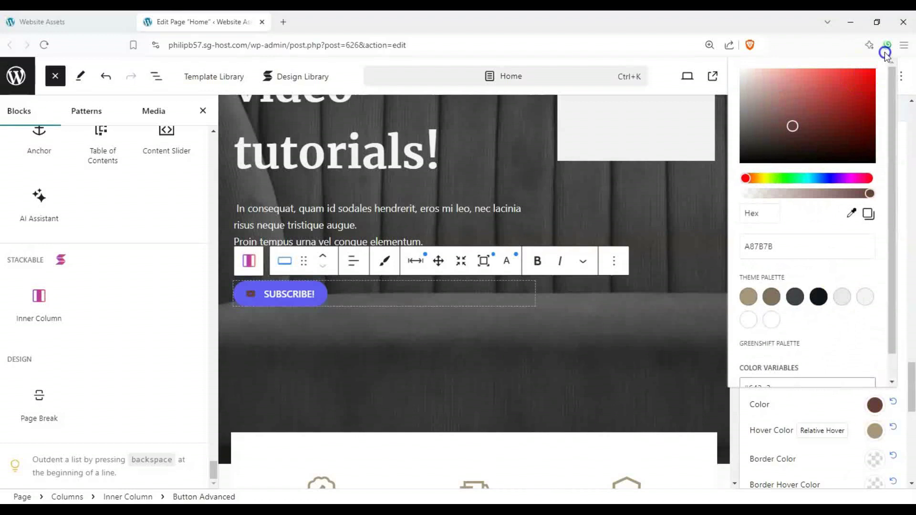
{"action": "left_click", "coordinate": [873, 432]}
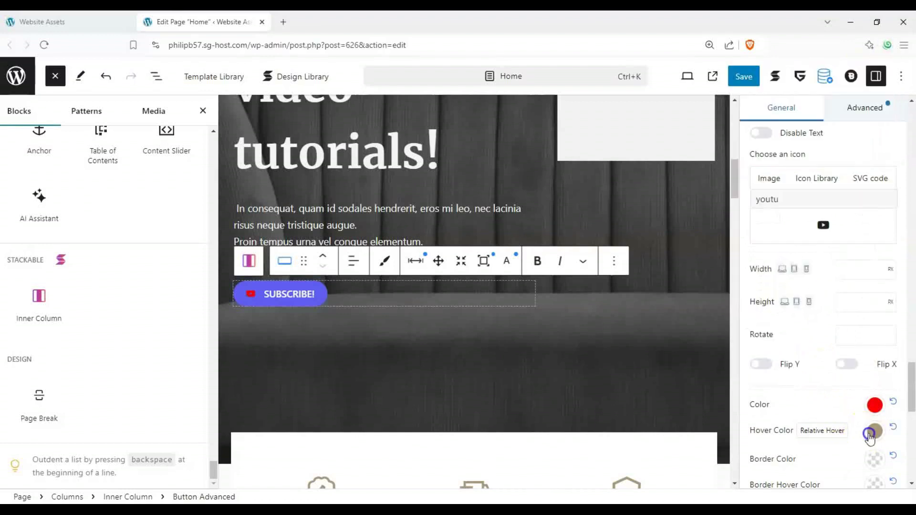
{"action": "left_click", "coordinate": [872, 434]}
{"action": "left_click", "coordinate": [872, 434]}
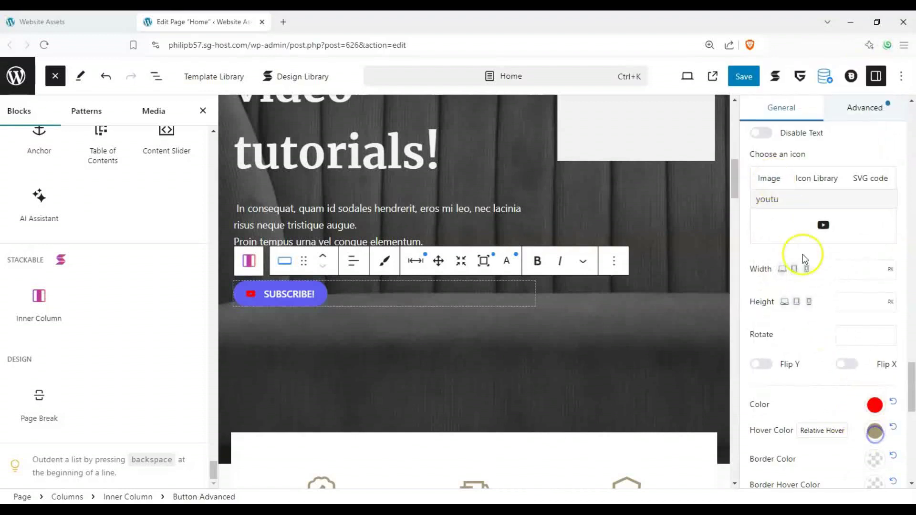
{"action": "left_click_drag", "start_coordinate": [784, 152], "coordinate": [735, 64]}
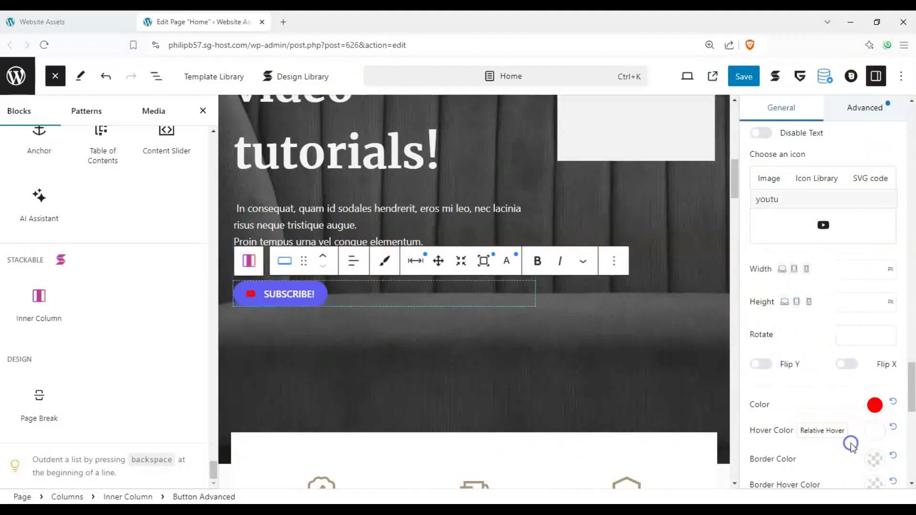
Set the easing of the button's icon transitions to Creative Bezier 2
{"action": "scroll", "coordinate": [813, 380], "scroll_direction": "up", "scroll_amount": 4}
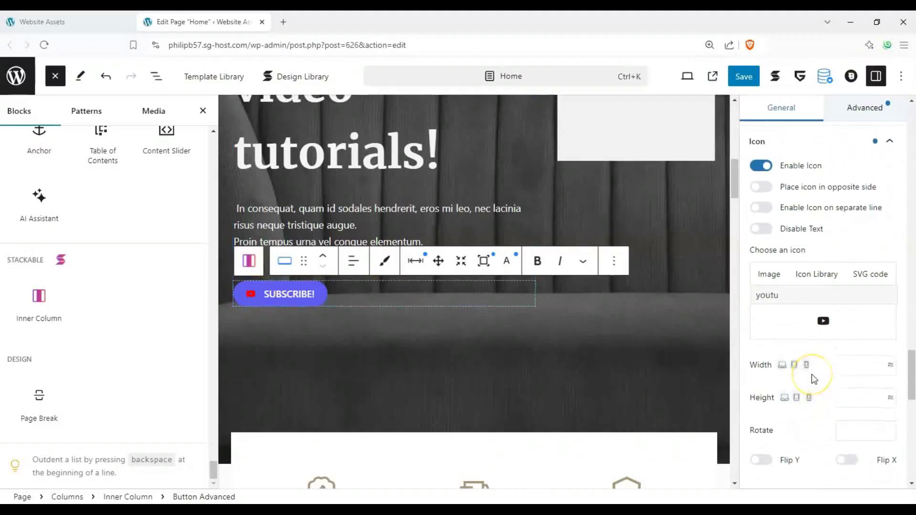
{"action": "scroll", "coordinate": [811, 378], "scroll_direction": "down", "scroll_amount": 2}
{"action": "scroll", "coordinate": [809, 373], "scroll_direction": "down", "scroll_amount": 8}
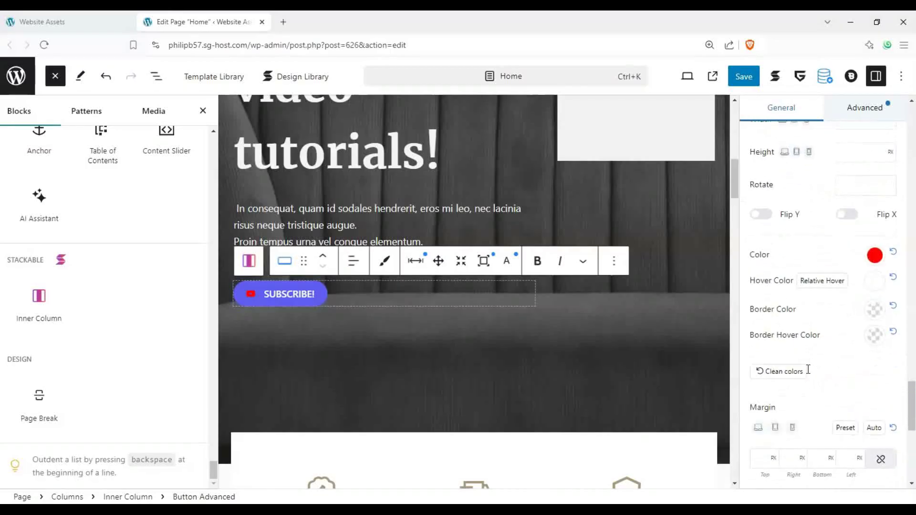
{"action": "scroll", "coordinate": [809, 372], "scroll_direction": "down", "scroll_amount": 1}
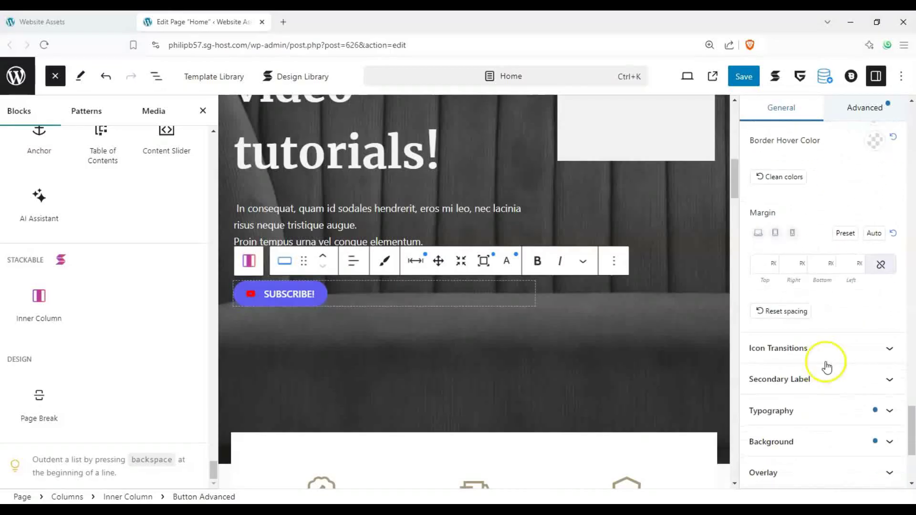
{"action": "left_click", "coordinate": [869, 353]}
{"action": "scroll", "coordinate": [864, 358], "scroll_direction": "down", "scroll_amount": 3}
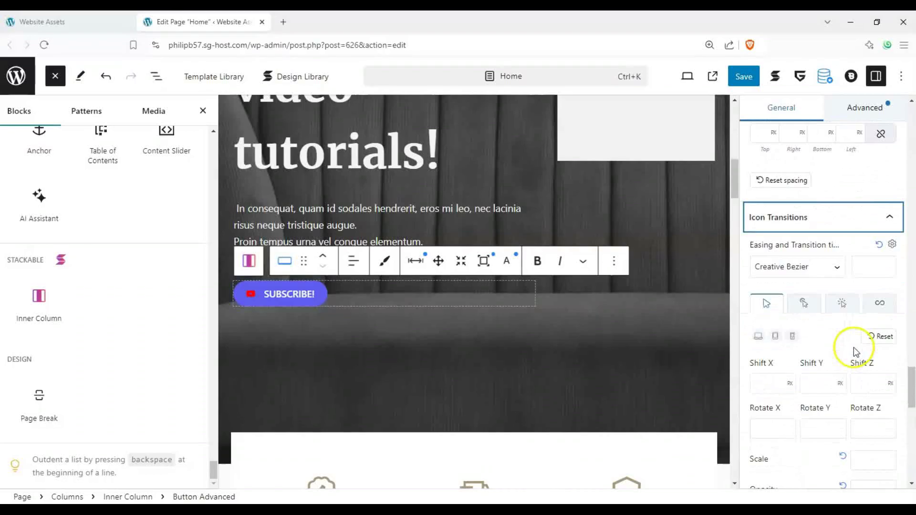
{"action": "left_click", "coordinate": [836, 264]}
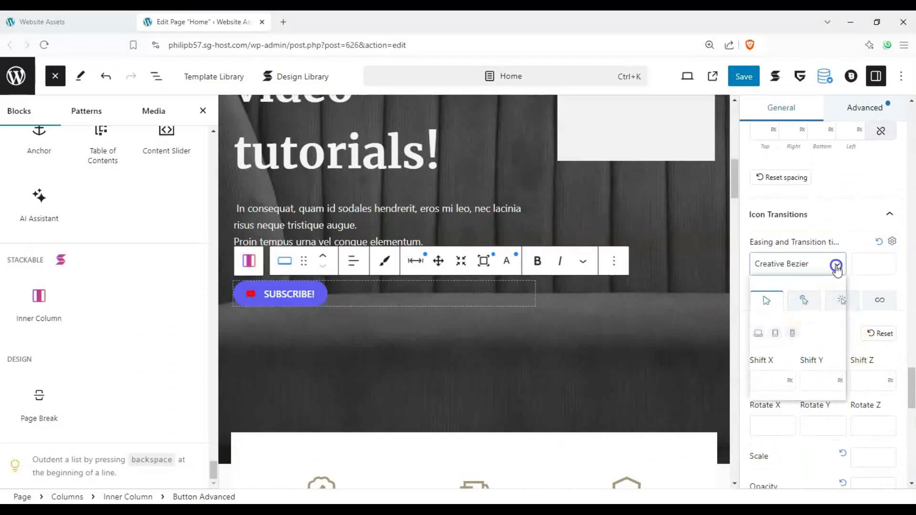
{"action": "left_click", "coordinate": [815, 320]}
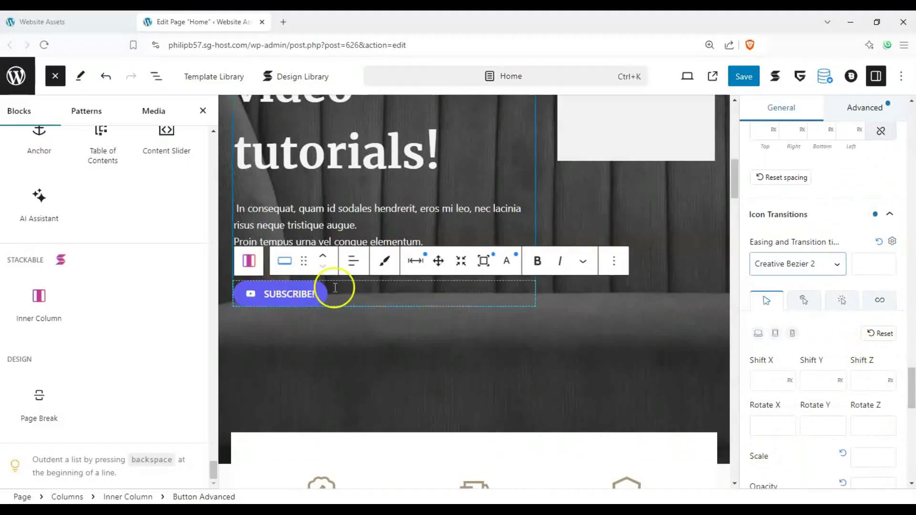
Try 3 as the icon's transition time and settle on 5
{"action": "left_click", "coordinate": [777, 272]}
{"action": "left_click", "coordinate": [854, 261]}
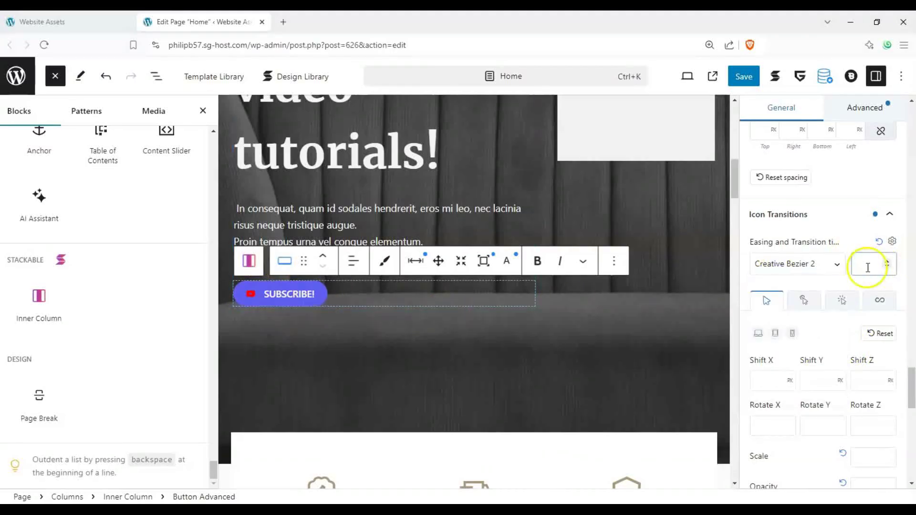
{"action": "type", "text": "3"}
{"action": "left_click_drag", "start_coordinate": [866, 270], "coordinate": [818, 270]}
{"action": "type", "text": "5"}
{"action": "scroll", "coordinate": [522, 290], "scroll_direction": "up", "scroll_amount": 5}
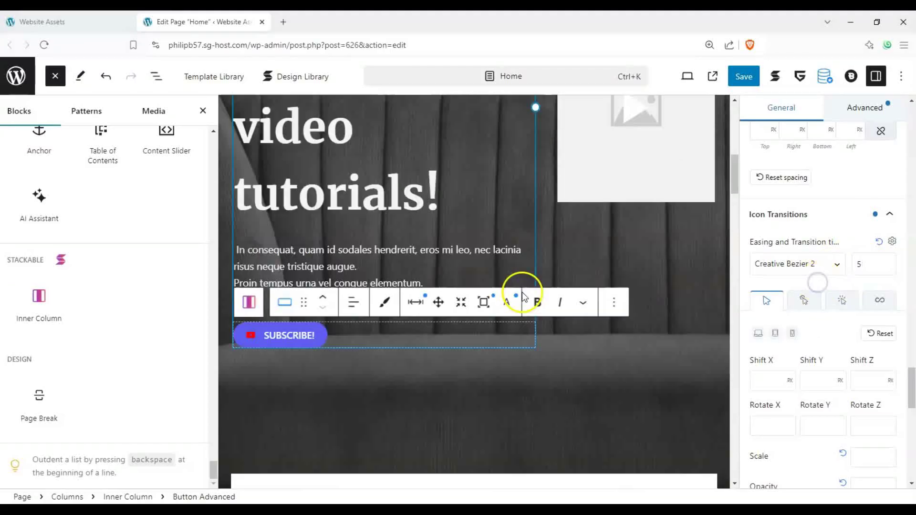
{"action": "scroll", "coordinate": [523, 299], "scroll_direction": "down", "scroll_amount": 3}
{"action": "scroll", "coordinate": [262, 376], "scroll_direction": "down", "scroll_amount": 3}
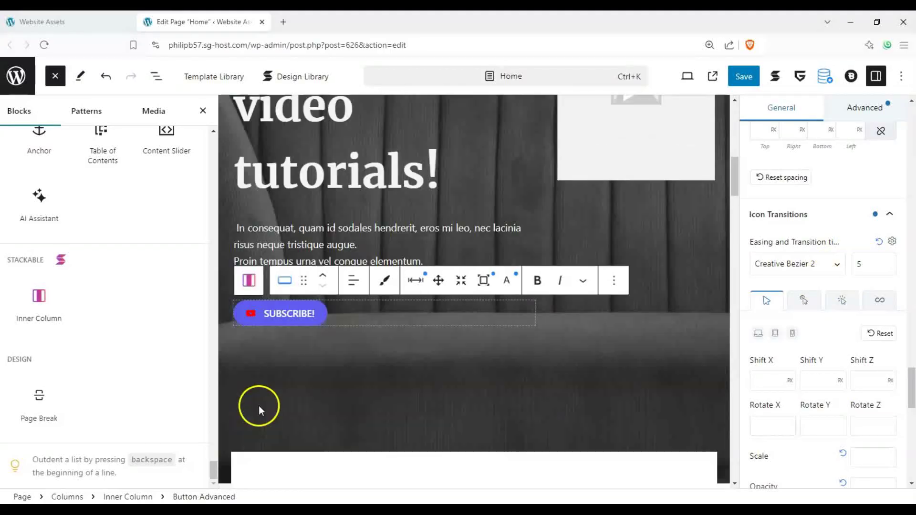
Set the SUBSCRIBE! button's normal background color to pure red (FF0000)
{"action": "scroll", "coordinate": [849, 296], "scroll_direction": "down", "scroll_amount": 1}
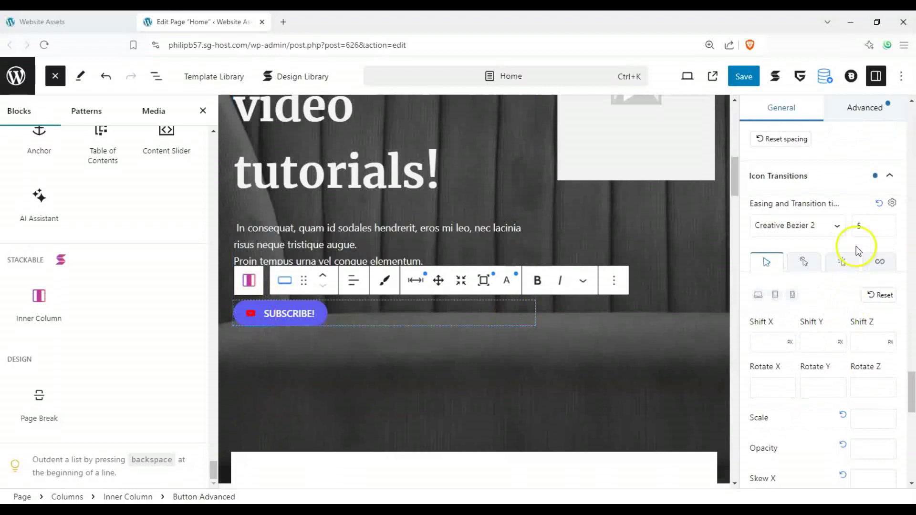
{"action": "left_click", "coordinate": [887, 177]}
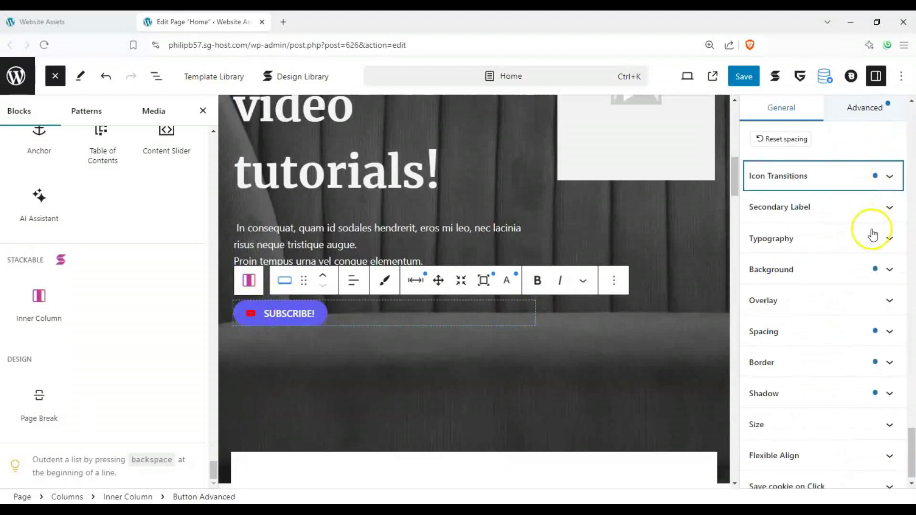
{"action": "left_click", "coordinate": [890, 271]}
{"action": "left_click", "coordinate": [889, 272]}
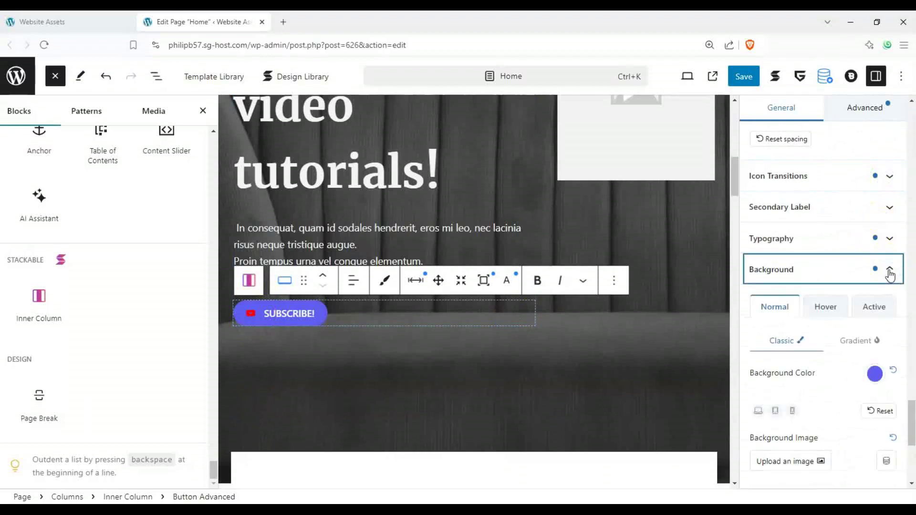
{"action": "left_click", "coordinate": [875, 373]}
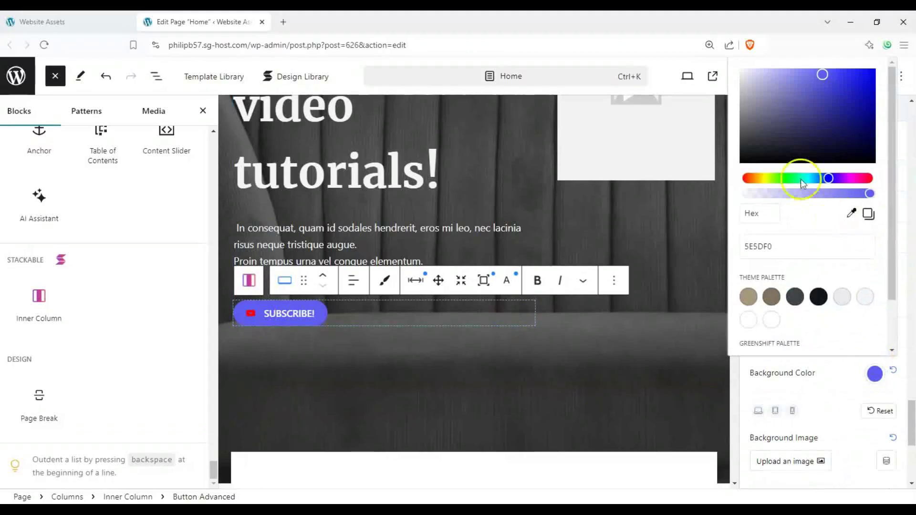
{"action": "left_click_drag", "start_coordinate": [828, 178], "coordinate": [727, 177]}
{"action": "left_click_drag", "start_coordinate": [801, 132], "coordinate": [876, 69]}
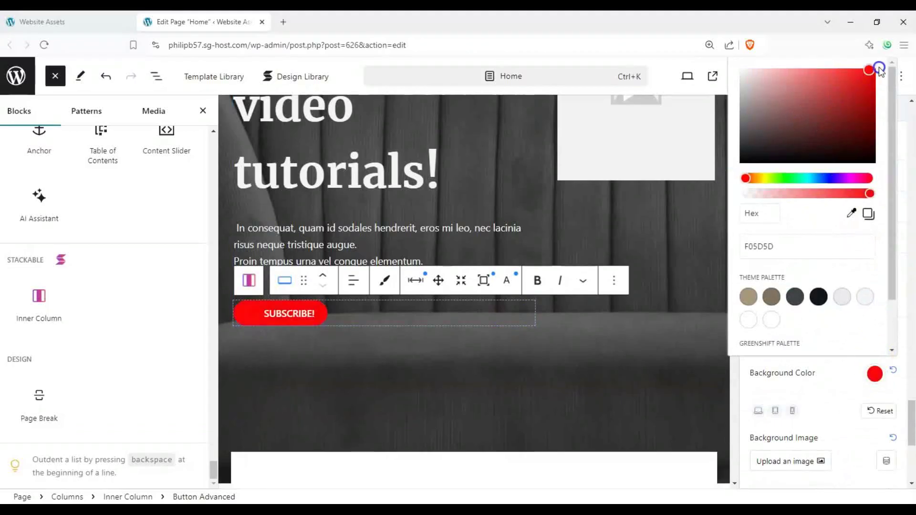
{"action": "left_click", "coordinate": [839, 369]}
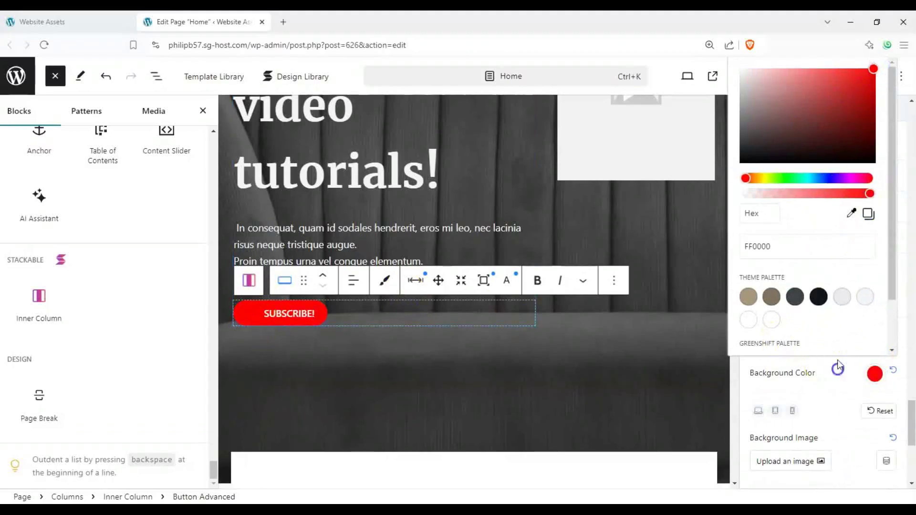
{"action": "left_click", "coordinate": [891, 271]}
Change the color of the button's YouTube icon to white (FFFFFF)
{"action": "scroll", "coordinate": [860, 246], "scroll_direction": "up", "scroll_amount": 5}
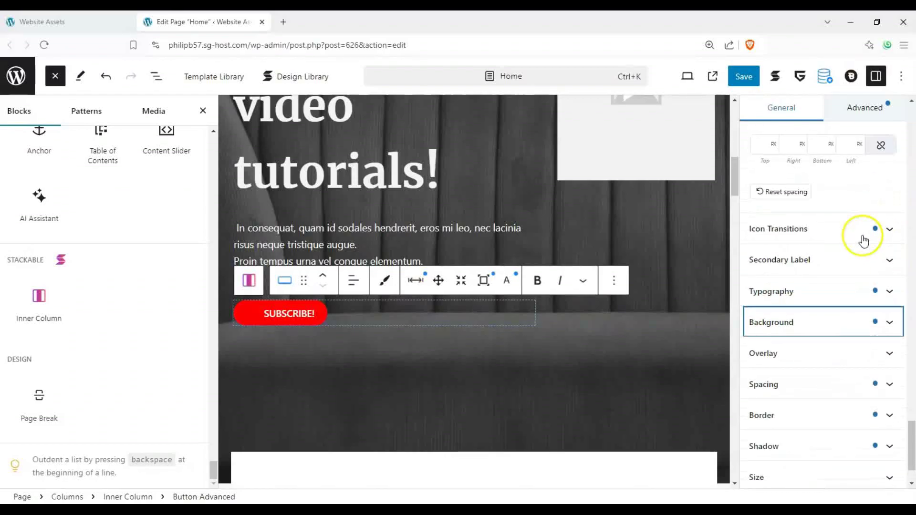
{"action": "scroll", "coordinate": [860, 260], "scroll_direction": "up", "scroll_amount": 2}
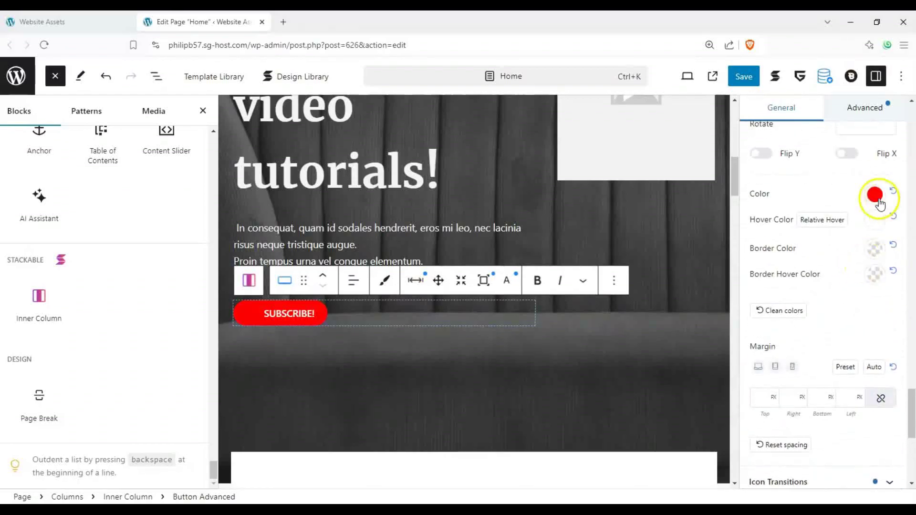
{"action": "left_click", "coordinate": [752, 194]}
{"action": "left_click", "coordinate": [754, 228]}
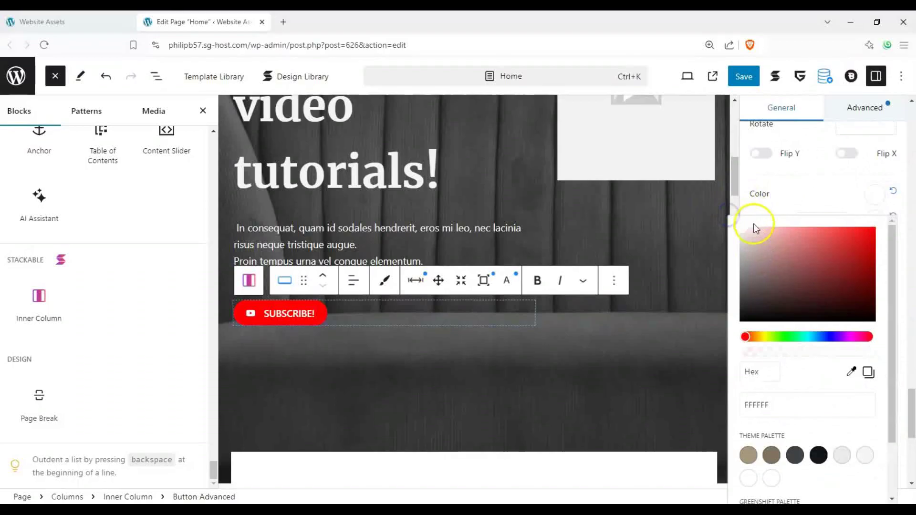
{"action": "left_click", "coordinate": [809, 179]}
Set the YouTube icon's hover color to bright yellow (FFE90A)
{"action": "left_click", "coordinate": [870, 223]}
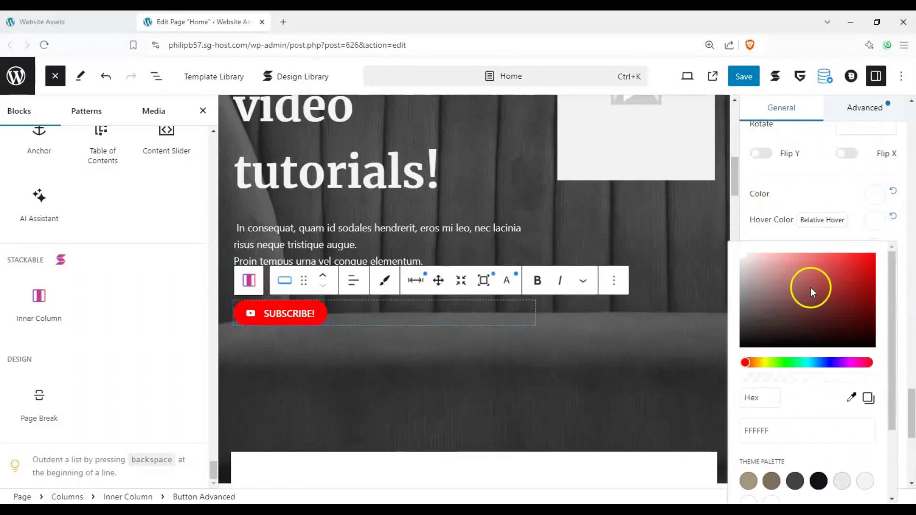
{"action": "left_click", "coordinate": [765, 364]}
{"action": "left_click", "coordinate": [869, 254]}
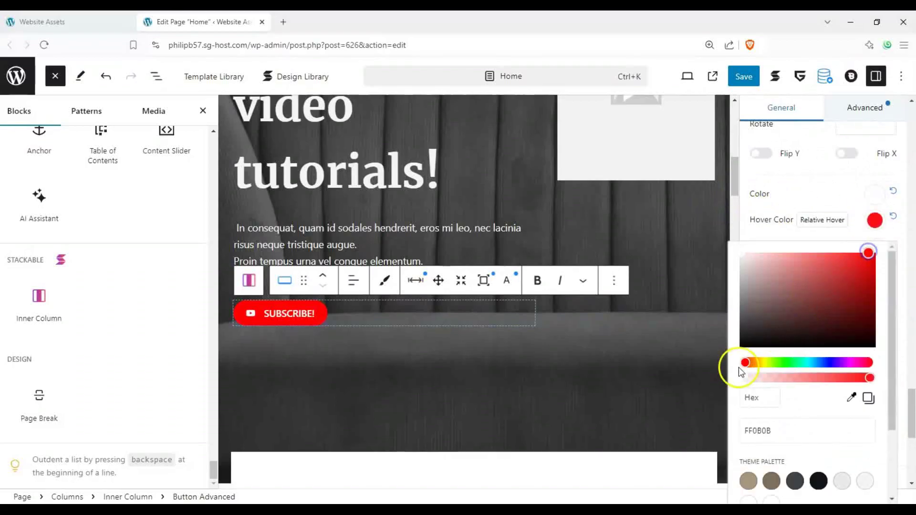
{"action": "left_click", "coordinate": [765, 364]}
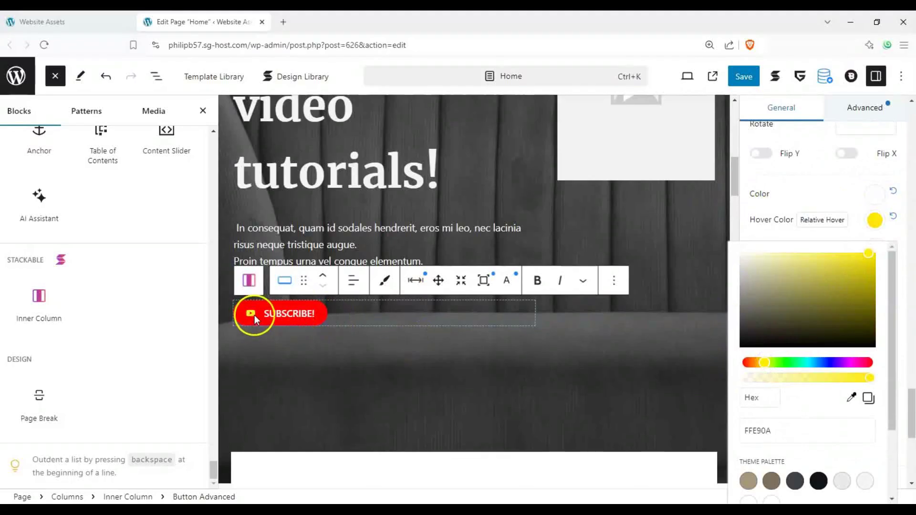
{"action": "left_click", "coordinate": [835, 198]}
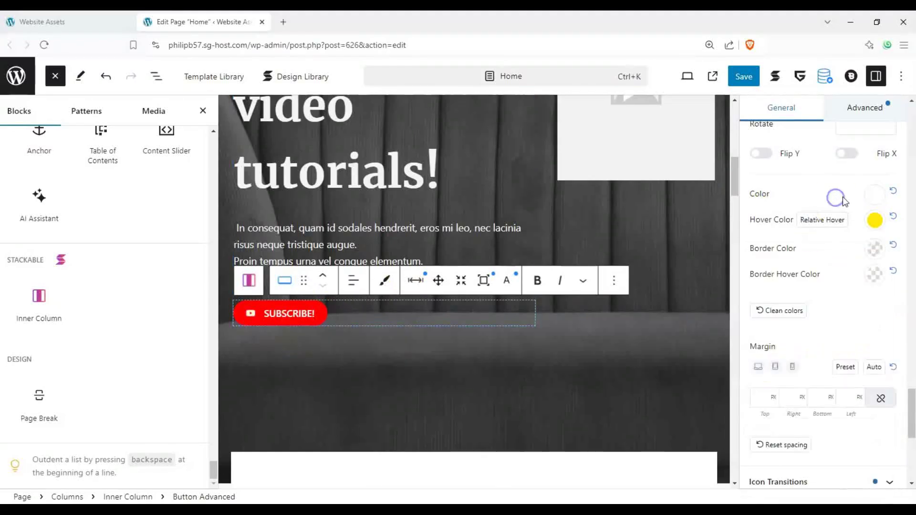
Give the button the sixth shadow preset in its normal state and the first shadow preset on hover
{"action": "scroll", "coordinate": [846, 258], "scroll_direction": "down", "scroll_amount": 5}
{"action": "scroll", "coordinate": [856, 267], "scroll_direction": "down", "scroll_amount": 3}
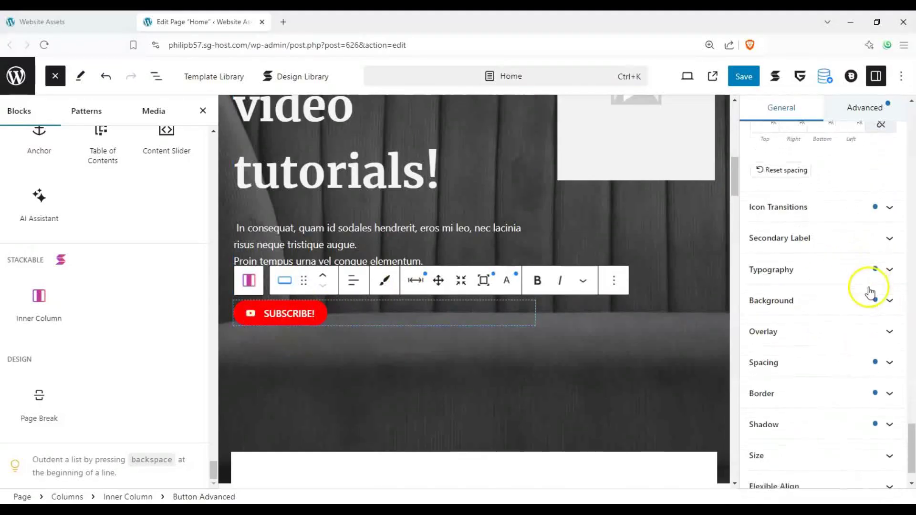
{"action": "left_click", "coordinate": [886, 331]}
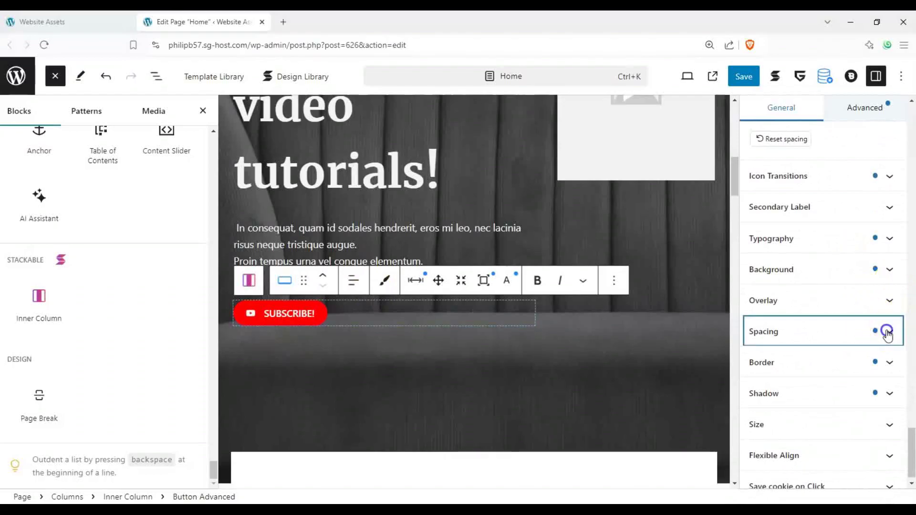
{"action": "left_click", "coordinate": [888, 232]}
{"action": "left_click", "coordinate": [890, 381]}
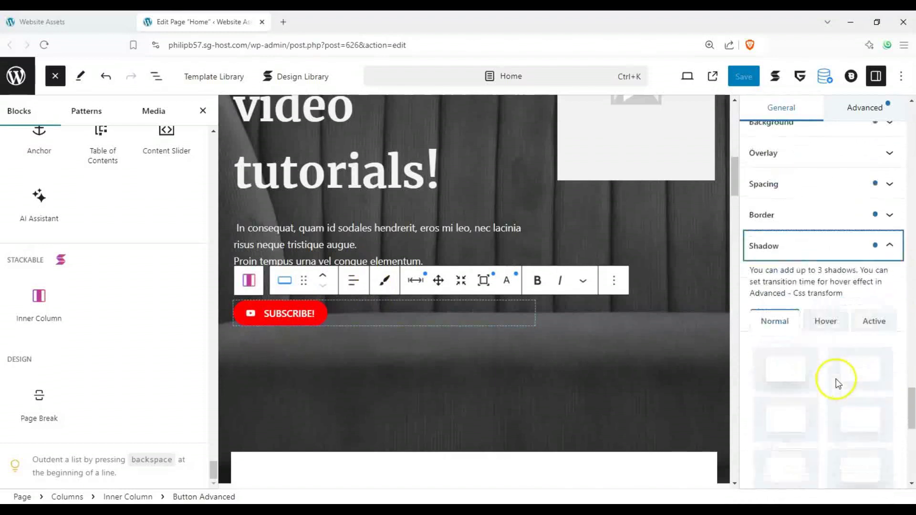
{"action": "left_click", "coordinate": [794, 315]}
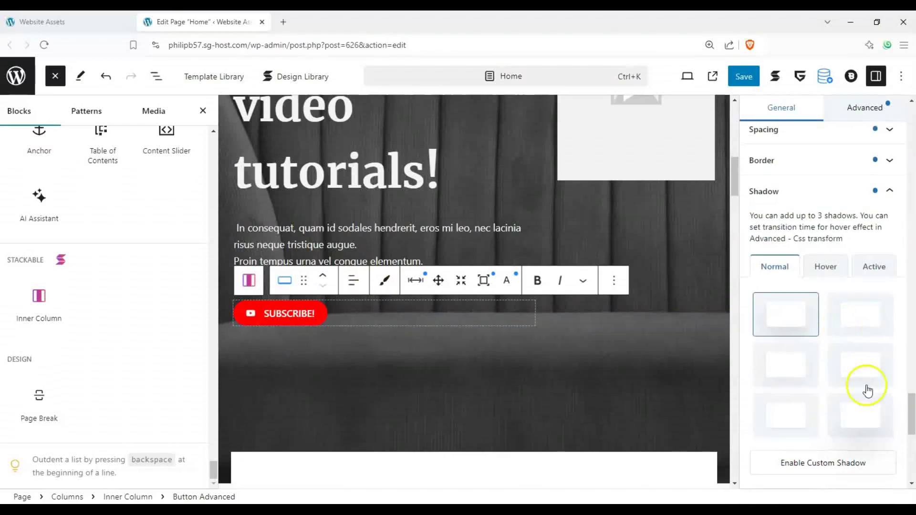
{"action": "left_click", "coordinate": [830, 267]}
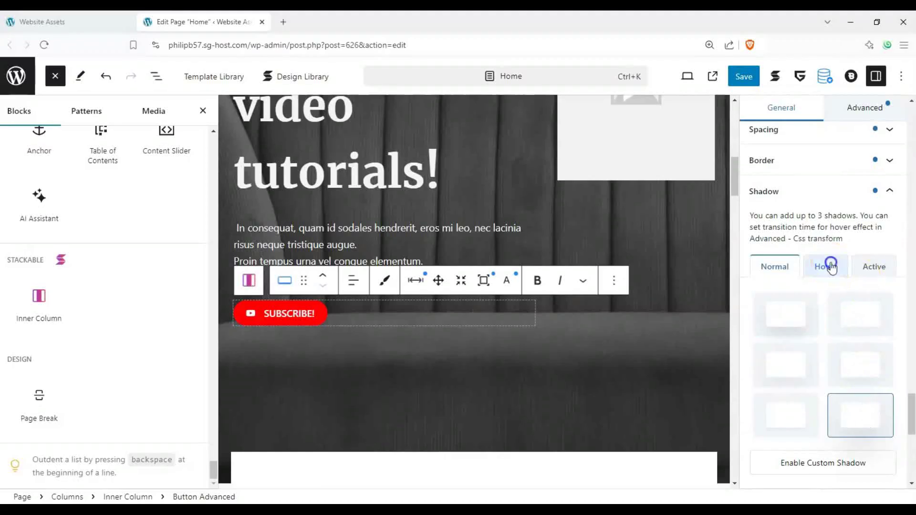
{"action": "left_click", "coordinate": [789, 389]}
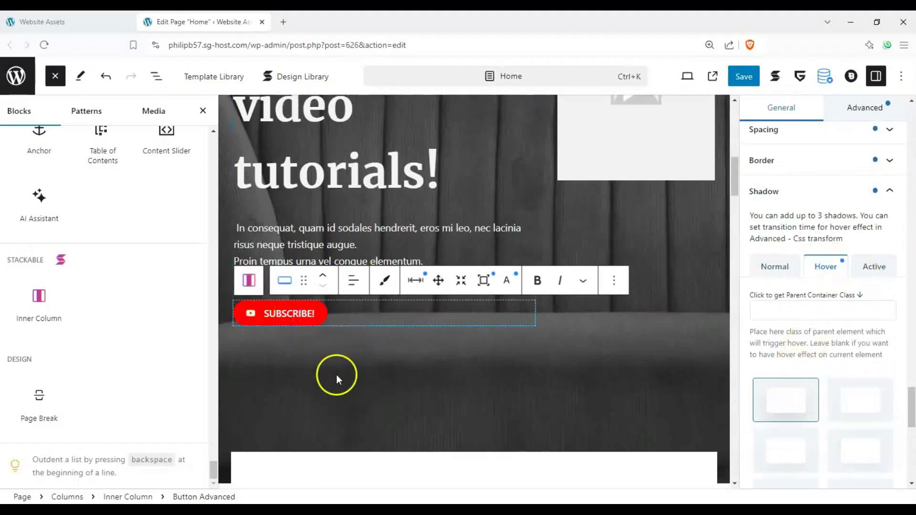
{"action": "left_click", "coordinate": [889, 190]}
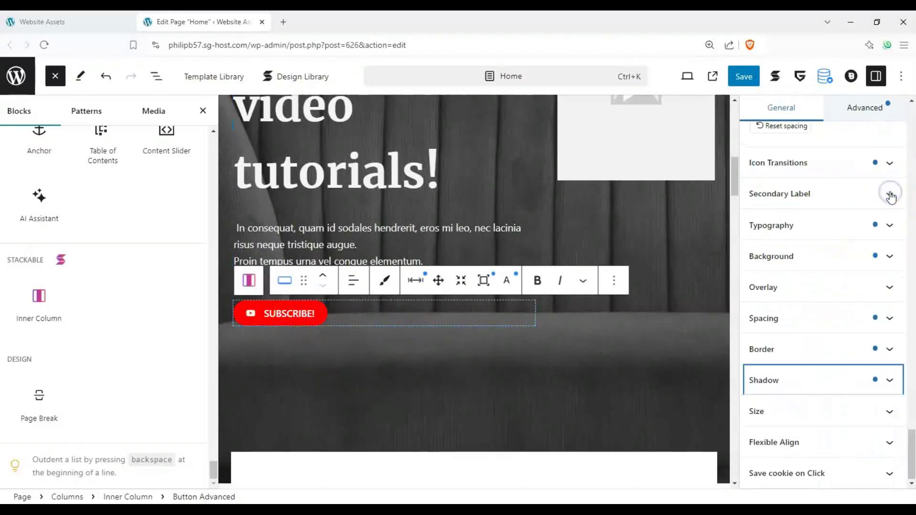
Set the button's width, height and aspect ratio all to Auto
{"action": "left_click", "coordinate": [886, 412]}
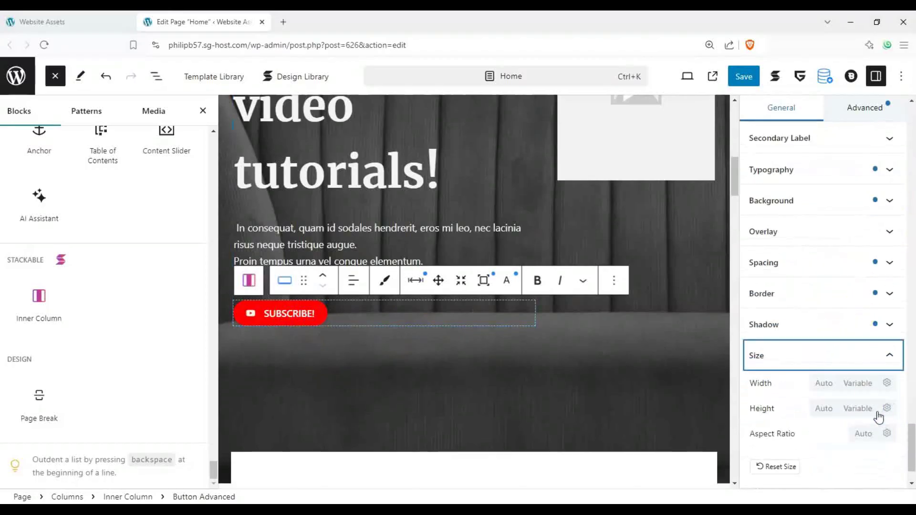
{"action": "left_click", "coordinate": [828, 385]}
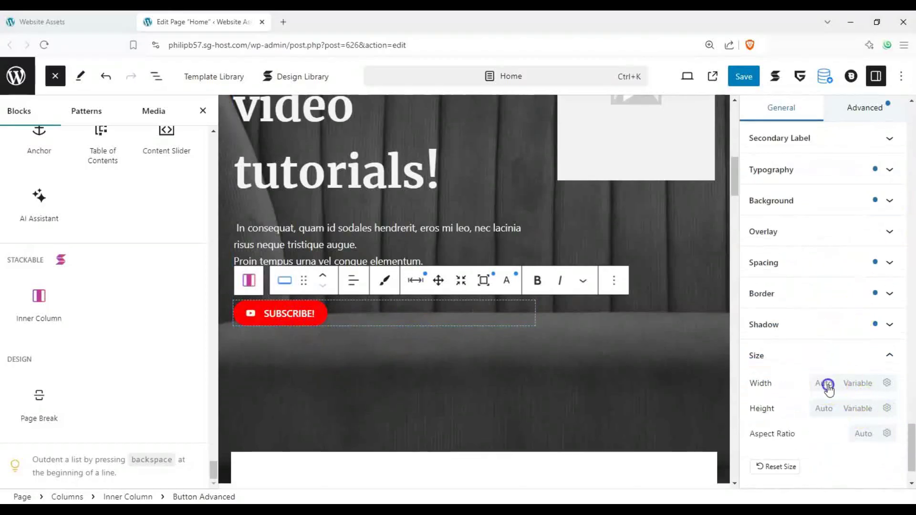
{"action": "left_click", "coordinate": [857, 383]}
{"action": "left_click", "coordinate": [828, 384]}
{"action": "scroll", "coordinate": [822, 406], "scroll_direction": "down", "scroll_amount": 2}
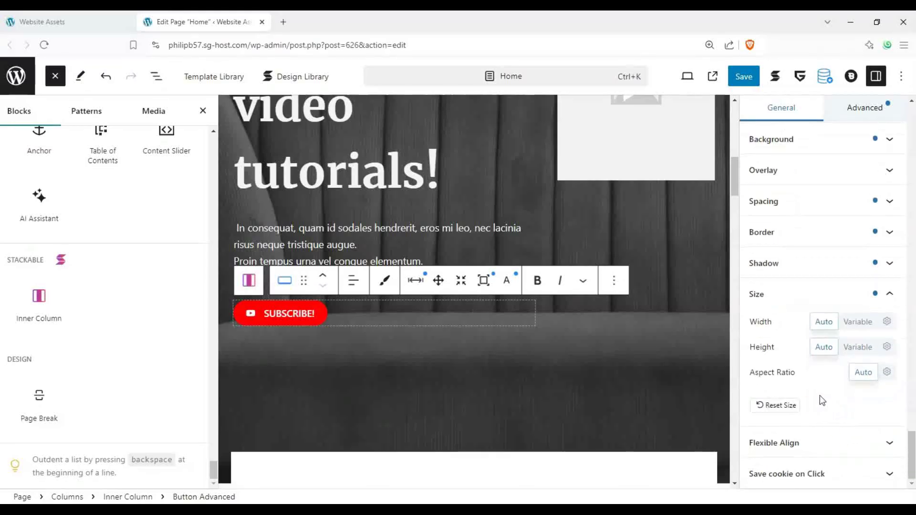
Try to resize the SUBSCRIBE! button's width and height with its on-canvas resize handles
{"action": "scroll", "coordinate": [818, 395], "scroll_direction": "up", "scroll_amount": 4}
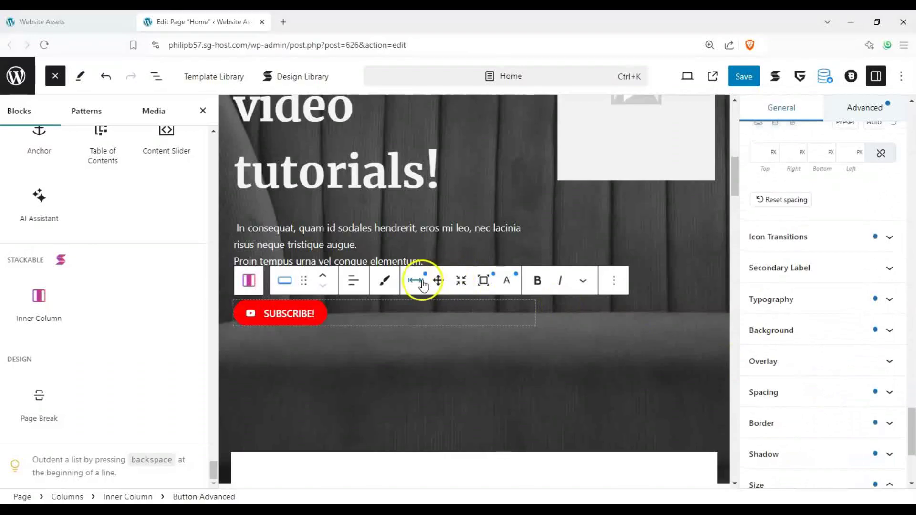
{"action": "left_click", "coordinate": [439, 281]}
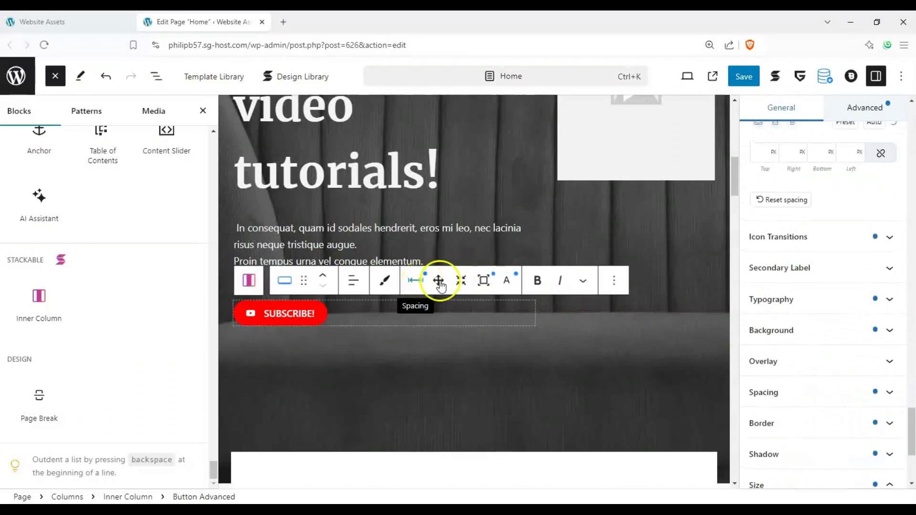
{"action": "left_click", "coordinate": [459, 285]}
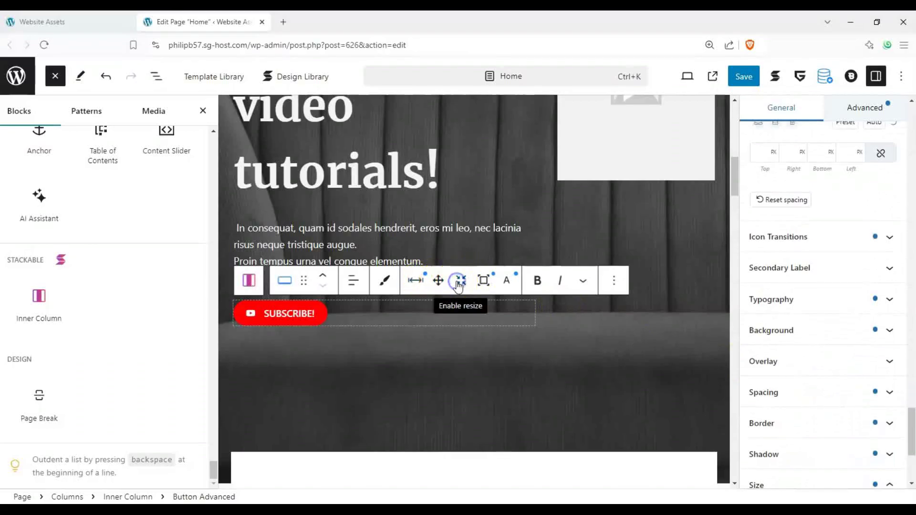
{"action": "left_click", "coordinate": [458, 284]}
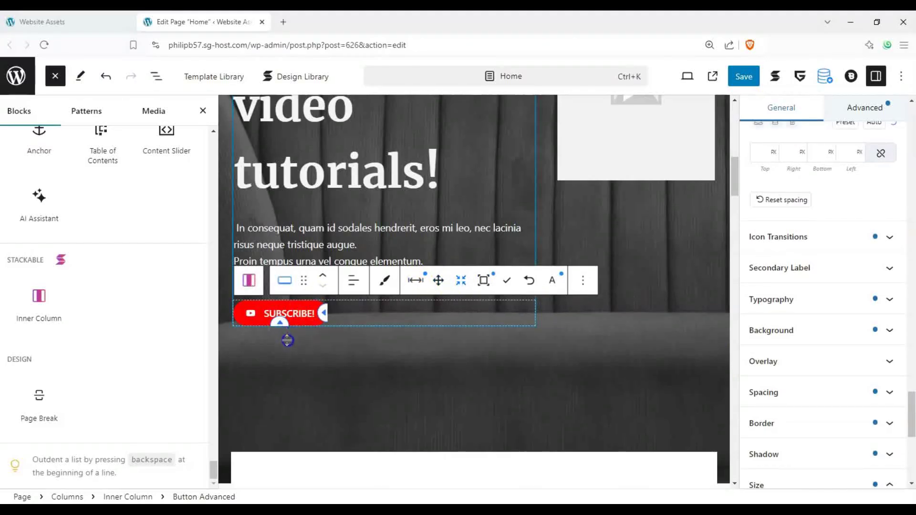
{"action": "left_click", "coordinate": [325, 312]}
{"action": "left_click", "coordinate": [333, 326]}
{"action": "left_click", "coordinate": [279, 328]}
{"action": "left_click", "coordinate": [319, 313]}
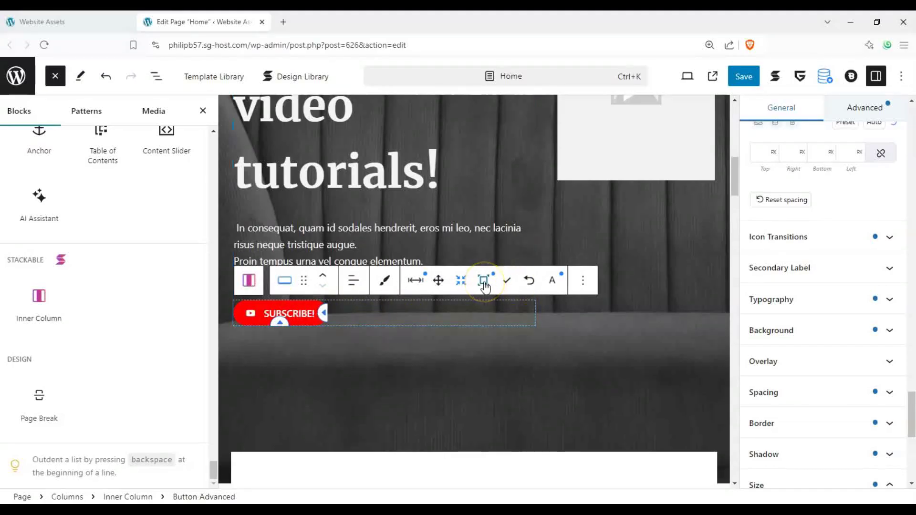
{"action": "left_click", "coordinate": [466, 282]}
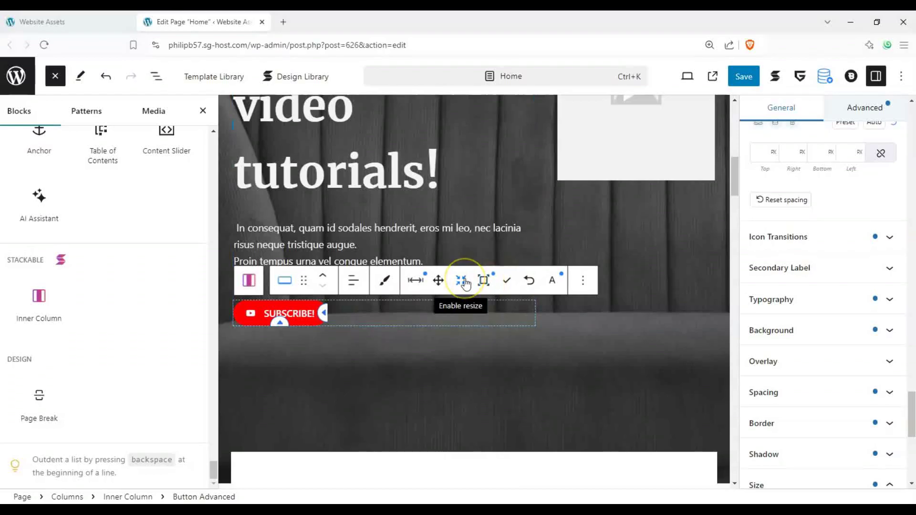
{"action": "left_click", "coordinate": [464, 282]}
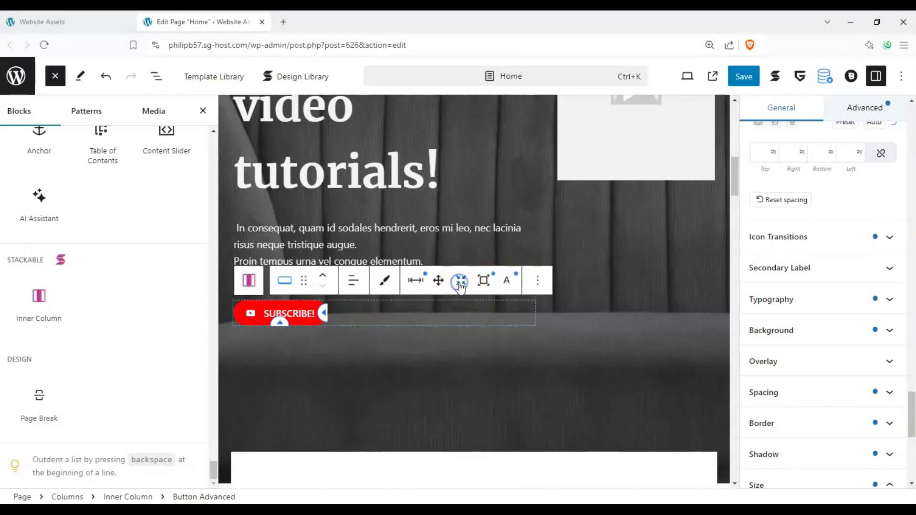
Enable on-canvas resizing and widen the SUBSCRIBE! button to slightly over half its column's width, also trying its height handle
{"action": "left_click", "coordinate": [461, 282]}
{"action": "left_click", "coordinate": [317, 314]}
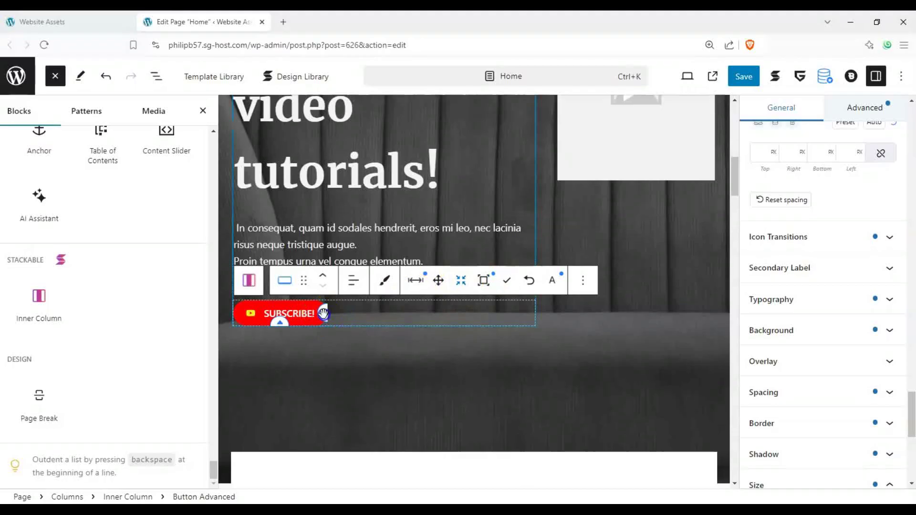
{"action": "left_click", "coordinate": [322, 311]}
{"action": "left_click", "coordinate": [322, 326]}
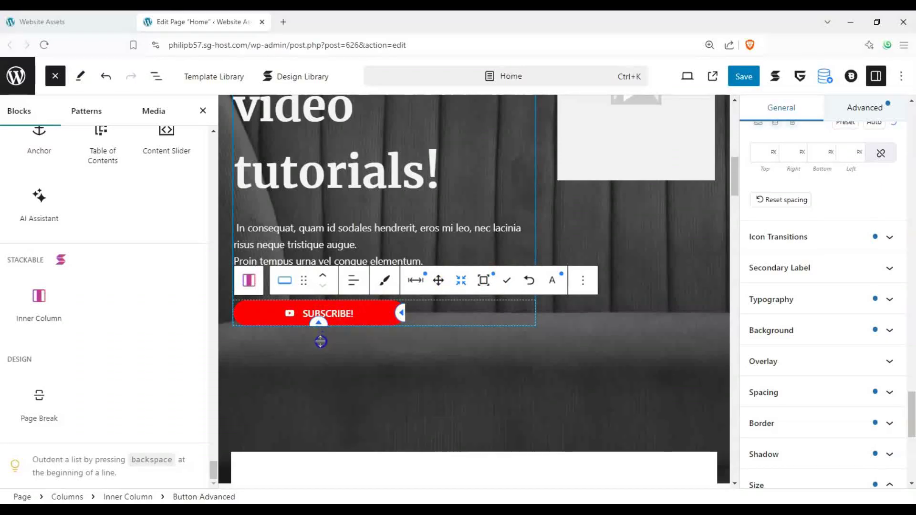
{"action": "left_click", "coordinate": [318, 324]}
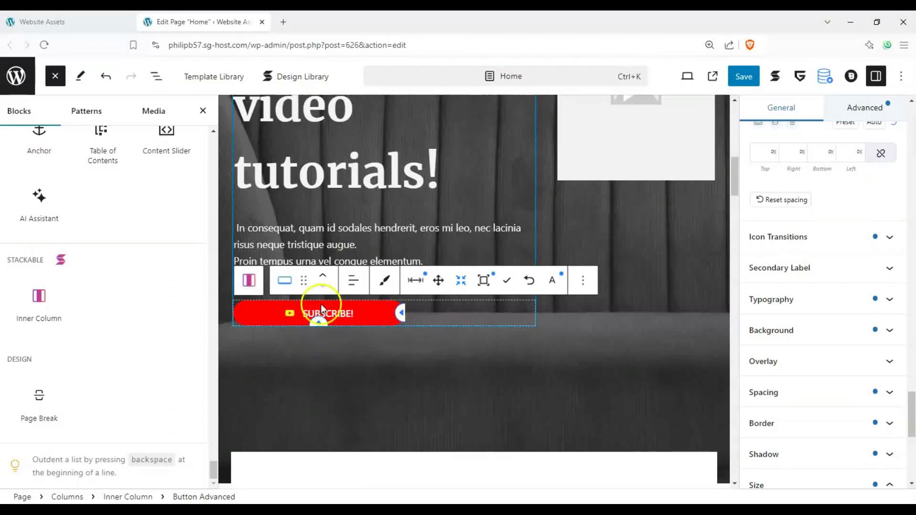
{"action": "left_click", "coordinate": [319, 324]}
Center the SUBSCRIBE! button within its column and bring up its typography settings
{"action": "left_click", "coordinate": [458, 310]}
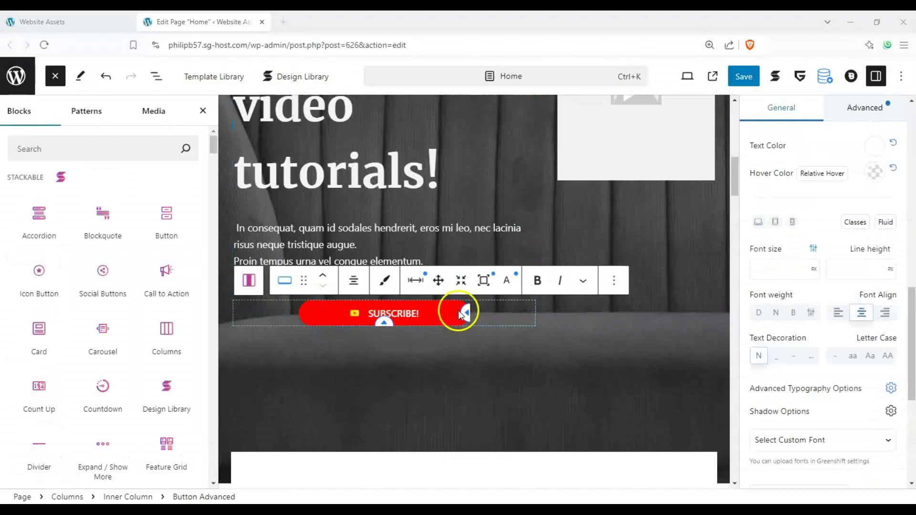
{"action": "scroll", "coordinate": [808, 309], "scroll_direction": "up", "scroll_amount": 1}
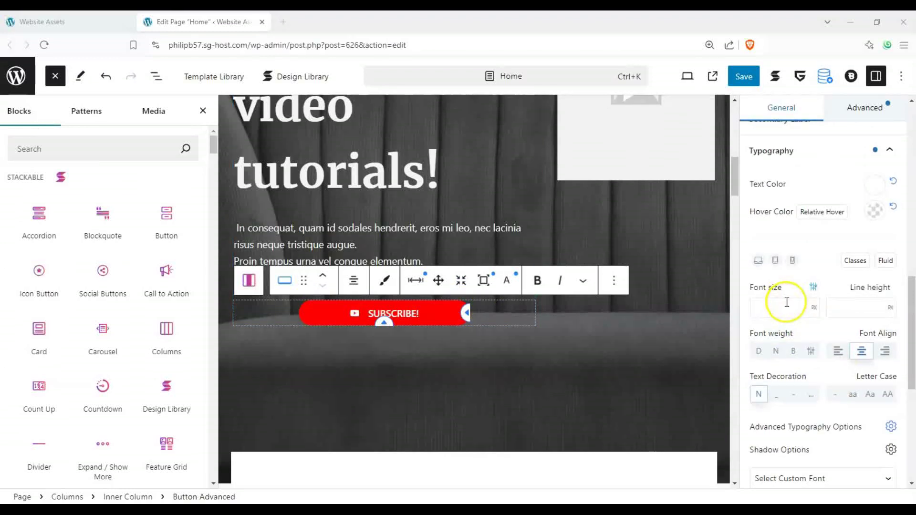
Set the SUBSCRIBE! button's font size to 18 px and check the custom font choices
{"action": "left_click", "coordinate": [785, 302]}
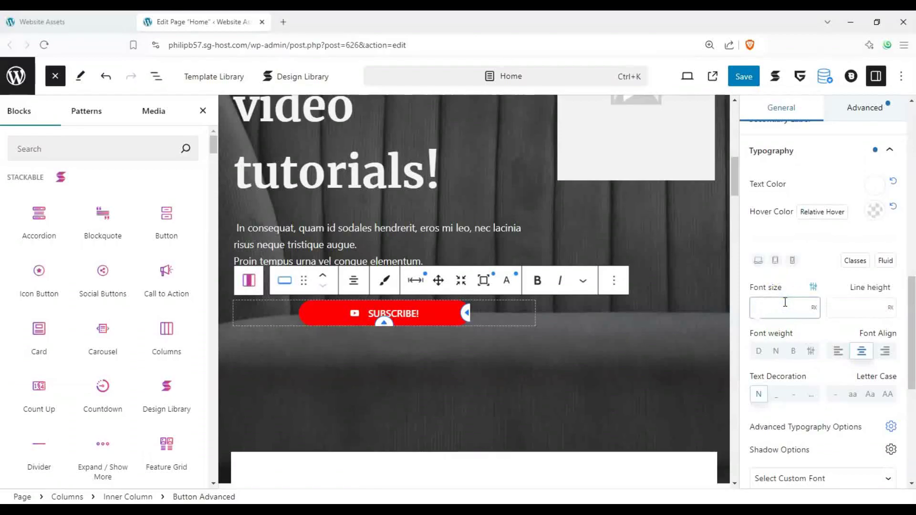
{"action": "type", "text": "18"}
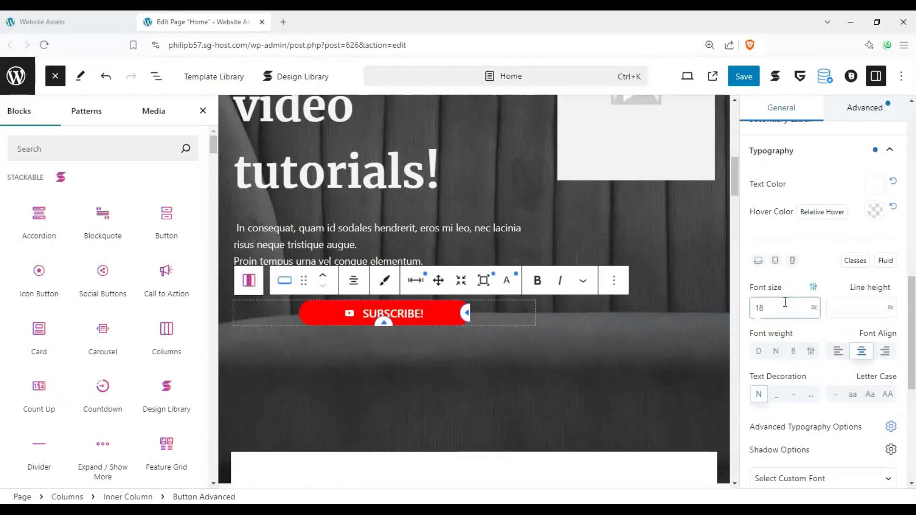
{"action": "scroll", "coordinate": [795, 305], "scroll_direction": "down", "scroll_amount": 4}
{"action": "left_click", "coordinate": [844, 380]}
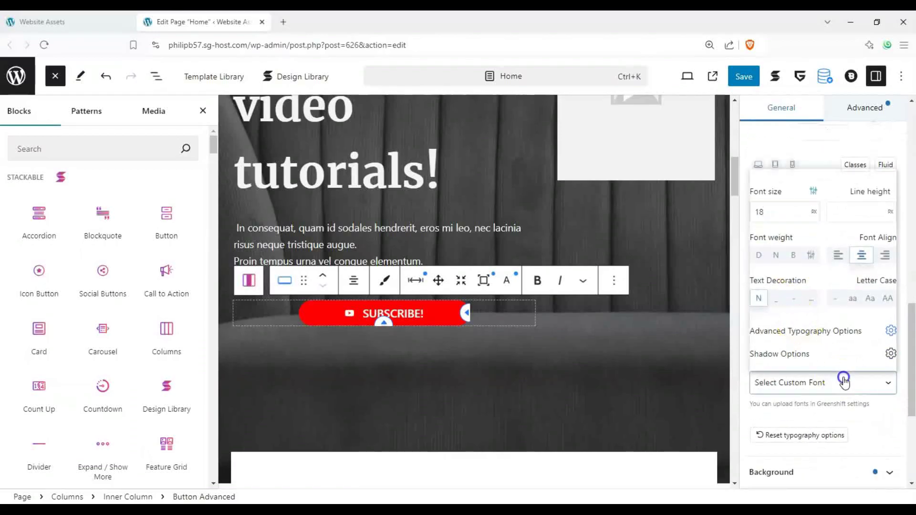
{"action": "left_click", "coordinate": [844, 381]}
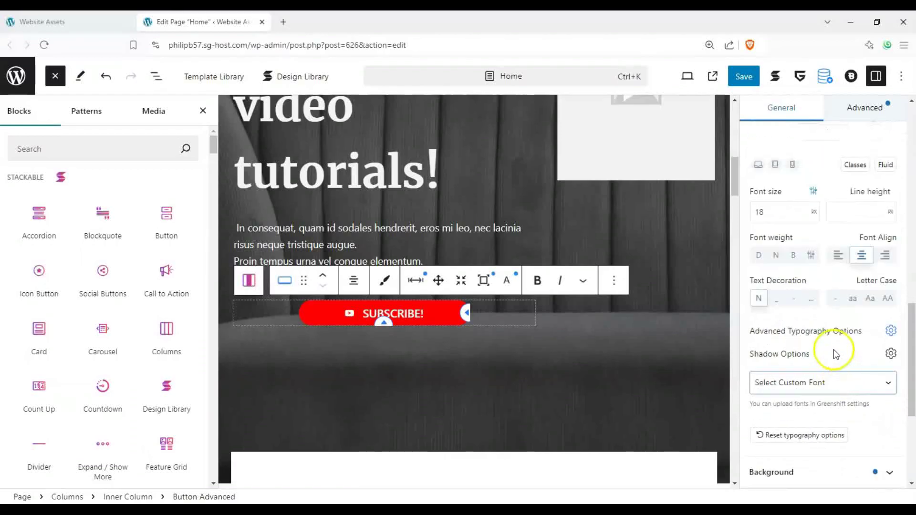
{"action": "scroll", "coordinate": [828, 342], "scroll_direction": "down", "scroll_amount": 2}
{"action": "scroll", "coordinate": [868, 378], "scroll_direction": "up", "scroll_amount": 10}
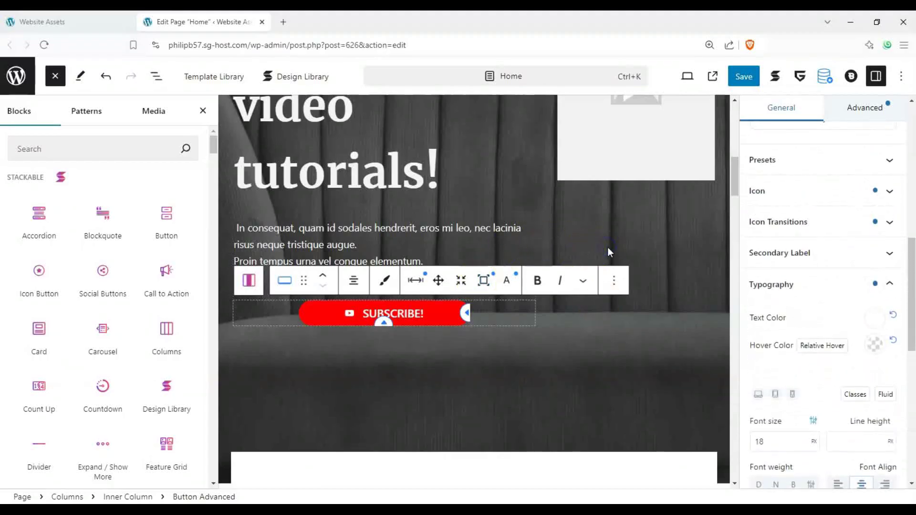
Deselect the SUBSCRIBE! button, review the hero section and save the Home page
{"action": "left_click", "coordinate": [639, 229]}
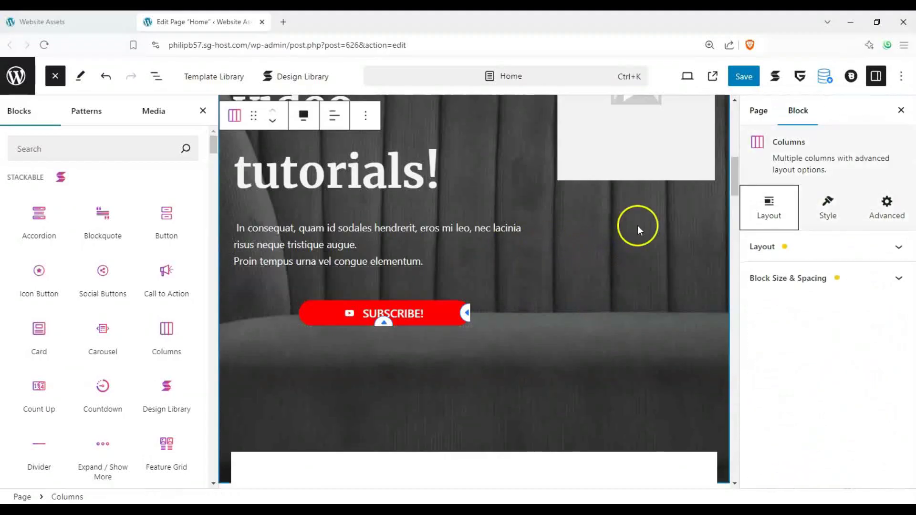
{"action": "scroll", "coordinate": [570, 285], "scroll_direction": "up", "scroll_amount": 4}
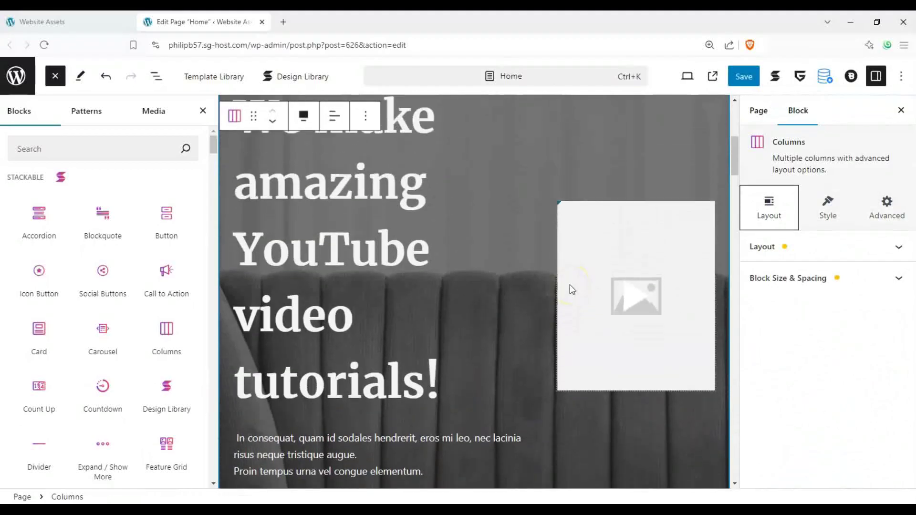
{"action": "scroll", "coordinate": [570, 285], "scroll_direction": "down", "scroll_amount": 4}
{"action": "left_click", "coordinate": [747, 79]}
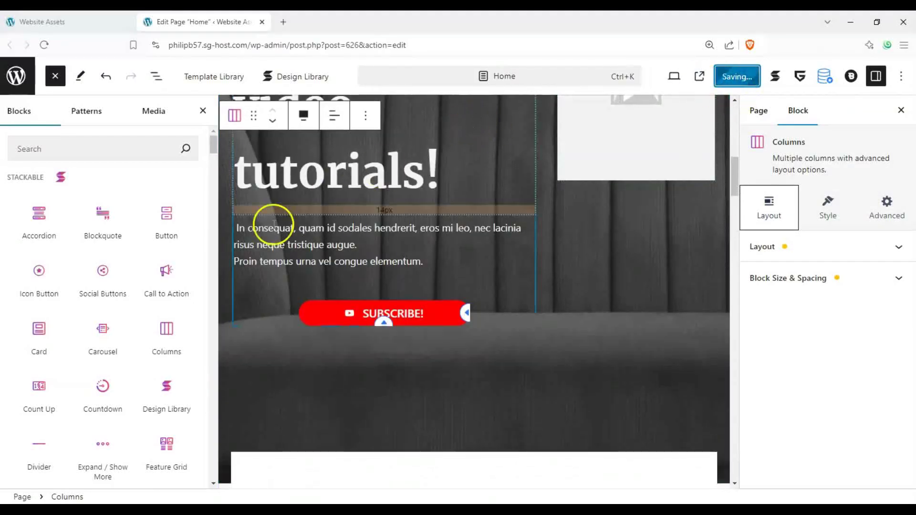
Switch to the live Website Assets home page, view its hero section and reload the page
{"action": "left_click", "coordinate": [82, 17]}
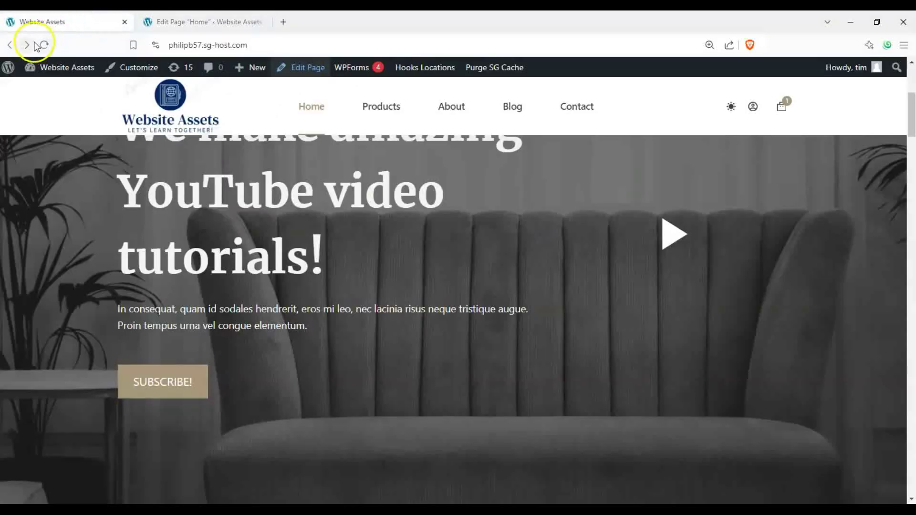
{"action": "scroll", "coordinate": [127, 270], "scroll_direction": "up", "scroll_amount": 4}
{"action": "scroll", "coordinate": [181, 260], "scroll_direction": "down", "scroll_amount": 5}
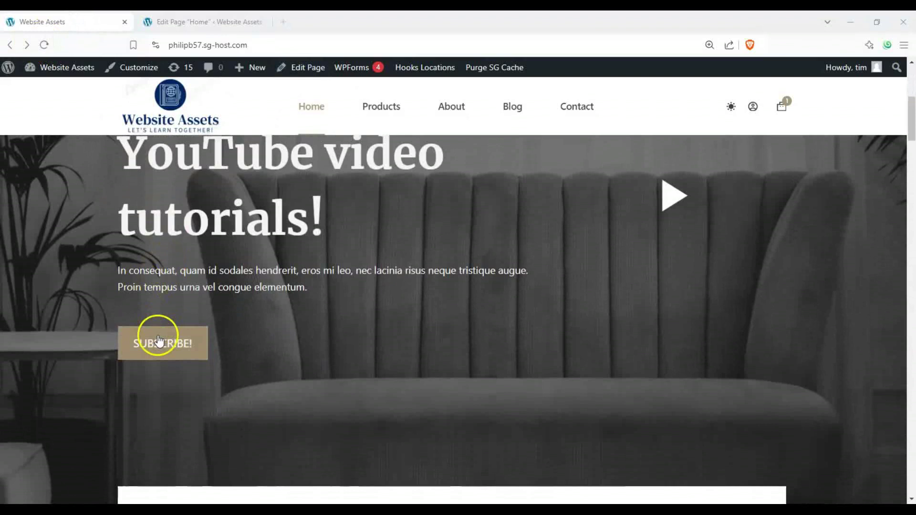
{"action": "left_click", "coordinate": [45, 45]}
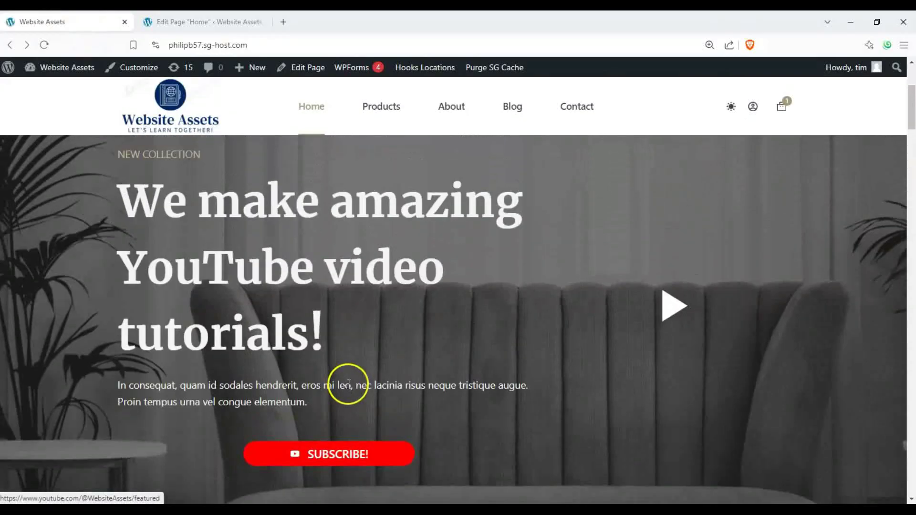
Examine the SUBSCRIBE! button's appearance, hover effect and animation in the hero section of the live home page
{"action": "scroll", "coordinate": [350, 414], "scroll_direction": "up", "scroll_amount": 1}
{"action": "scroll", "coordinate": [349, 414], "scroll_direction": "down", "scroll_amount": 1}
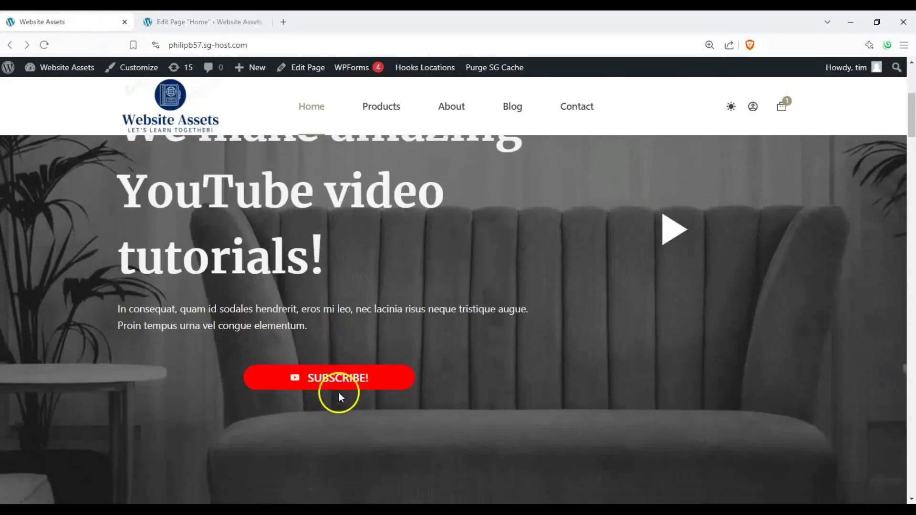
{"action": "scroll", "coordinate": [339, 393], "scroll_direction": "up", "scroll_amount": 2}
{"action": "scroll", "coordinate": [372, 450], "scroll_direction": "down", "scroll_amount": 2}
{"action": "scroll", "coordinate": [348, 382], "scroll_direction": "up", "scroll_amount": 1}
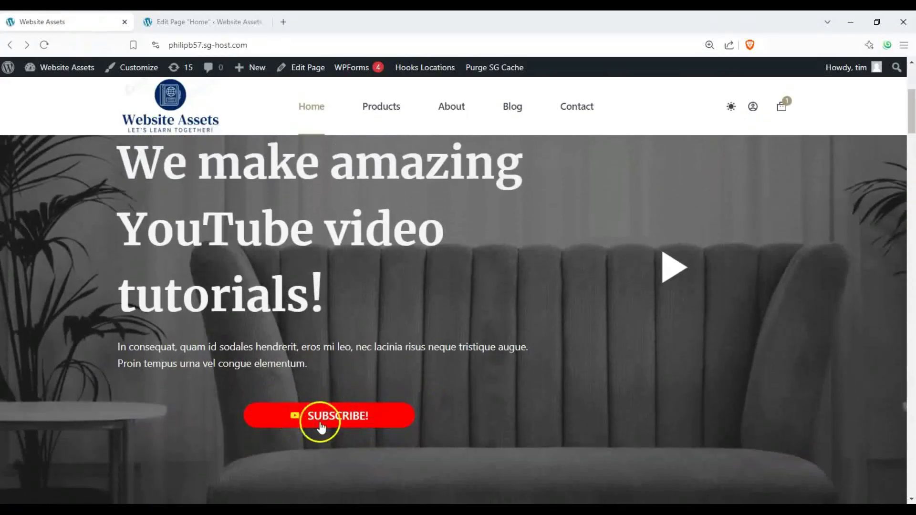
{"action": "scroll", "coordinate": [322, 371], "scroll_direction": "down", "scroll_amount": 1}
{"action": "scroll", "coordinate": [323, 377], "scroll_direction": "up", "scroll_amount": 1}
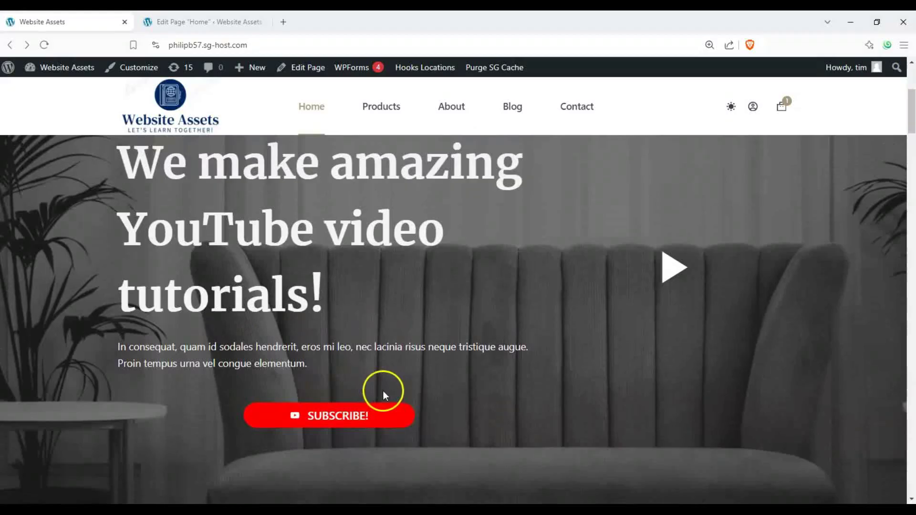
{"action": "scroll", "coordinate": [366, 389], "scroll_direction": "down", "scroll_amount": 1}
{"action": "scroll", "coordinate": [365, 388], "scroll_direction": "up", "scroll_amount": 1}
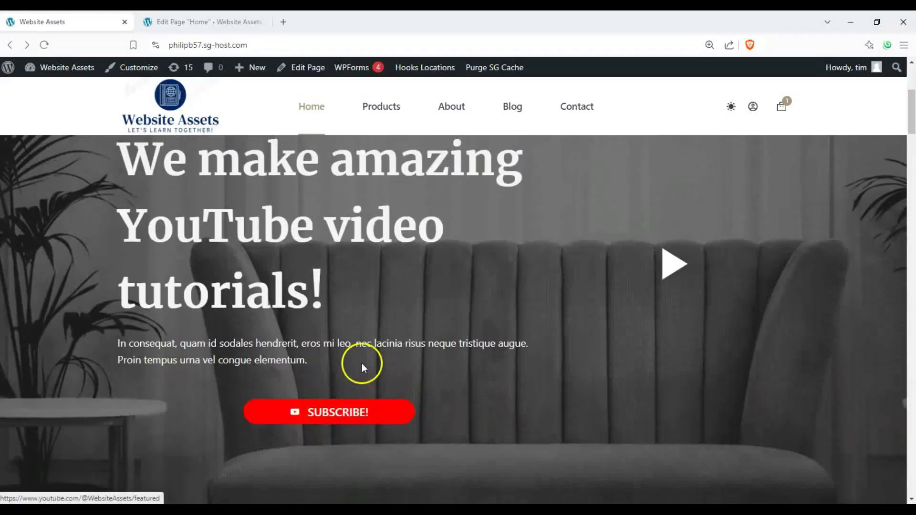
{"action": "scroll", "coordinate": [365, 353], "scroll_direction": "down", "scroll_amount": 2}
{"action": "scroll", "coordinate": [365, 351], "scroll_direction": "up", "scroll_amount": 1}
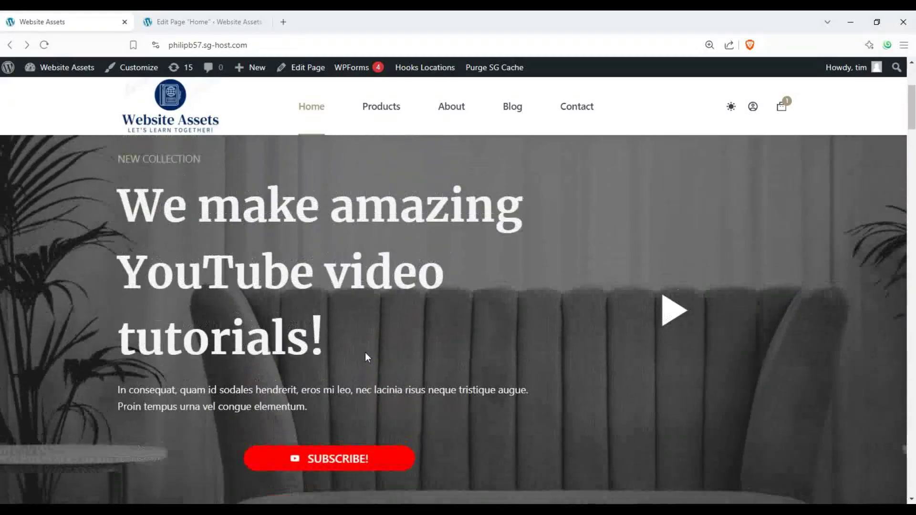